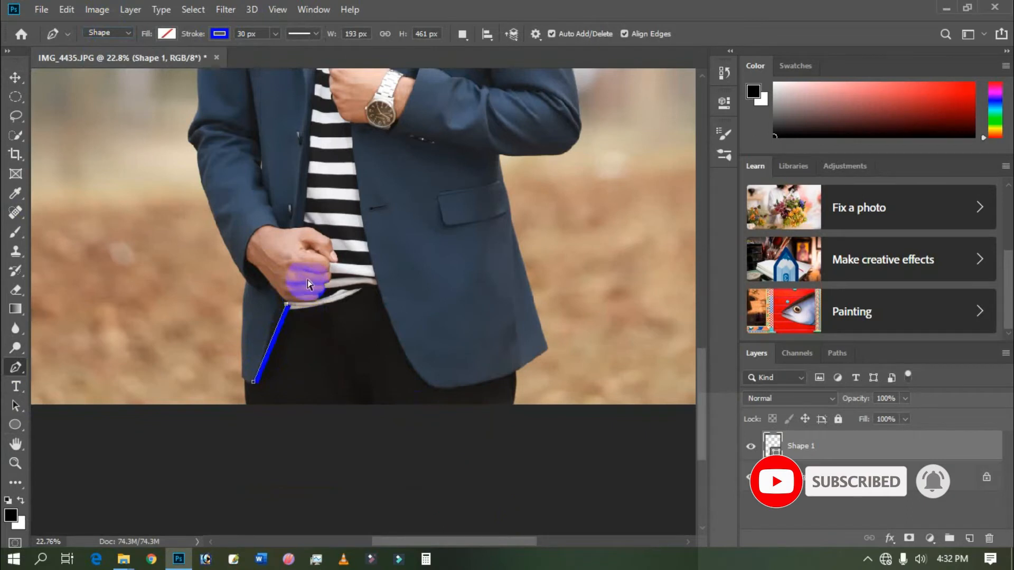
- Undo the last Pen points placed between the jacket hem and the lowered fist
scroll(289, 226, "up", 2)
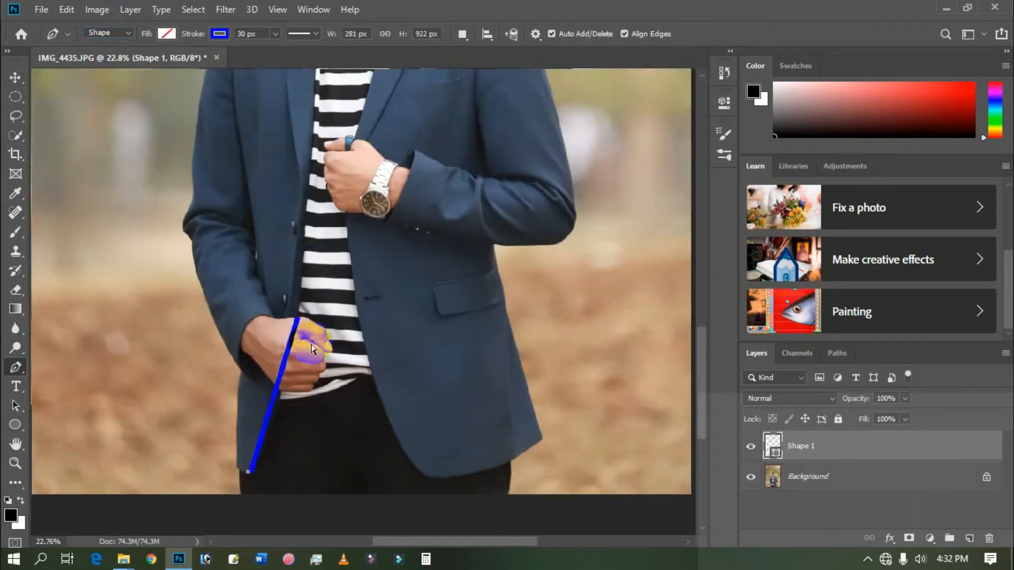
key("ctrl+z")
key("ctrl+z")
key("ctrl+z")
- Trace the jacket's inner front edge beside the striped shirt with the Pen tool, from the lowered fist up to the collar
left_click(310, 190)
left_click(307, 177)
left_click_drag(319, 110, 304, 267)
left_click(303, 178)
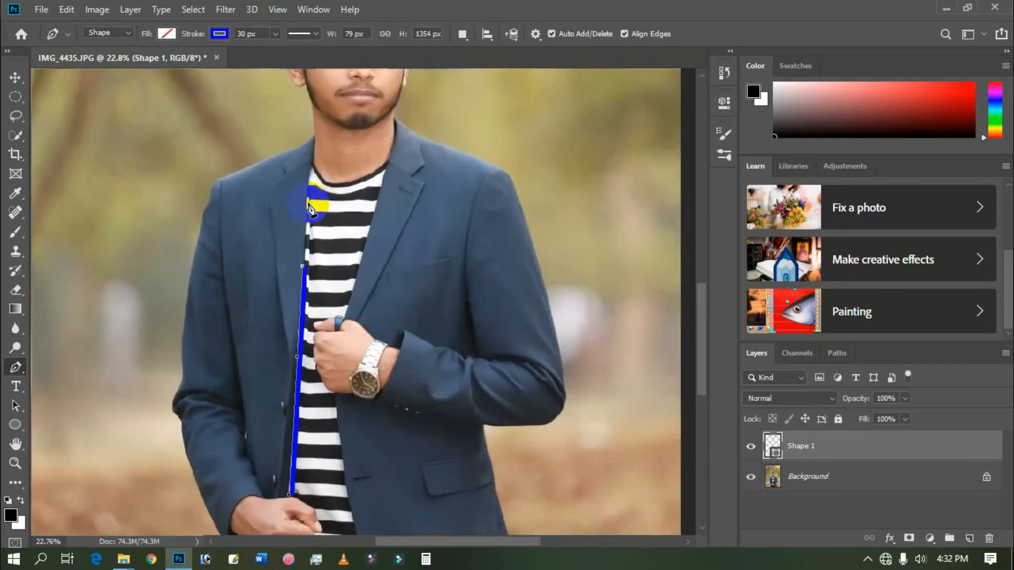
left_click(311, 157)
left_click(315, 135)
- Continue the outline from the collar over the shoulder and along the outer sleeve past the elbow
left_click(293, 148)
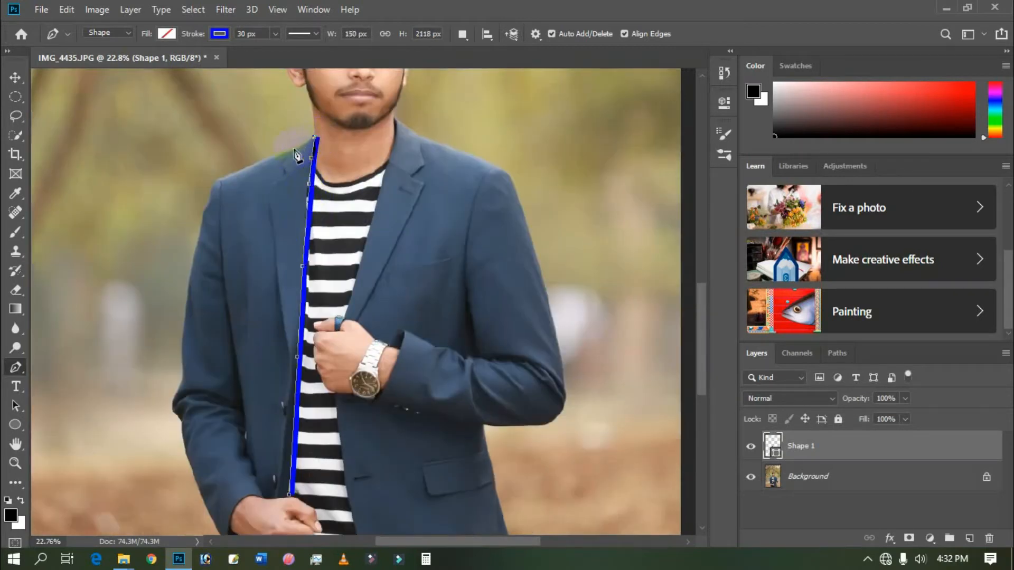
left_click(221, 177)
left_click(205, 213)
left_click(193, 264)
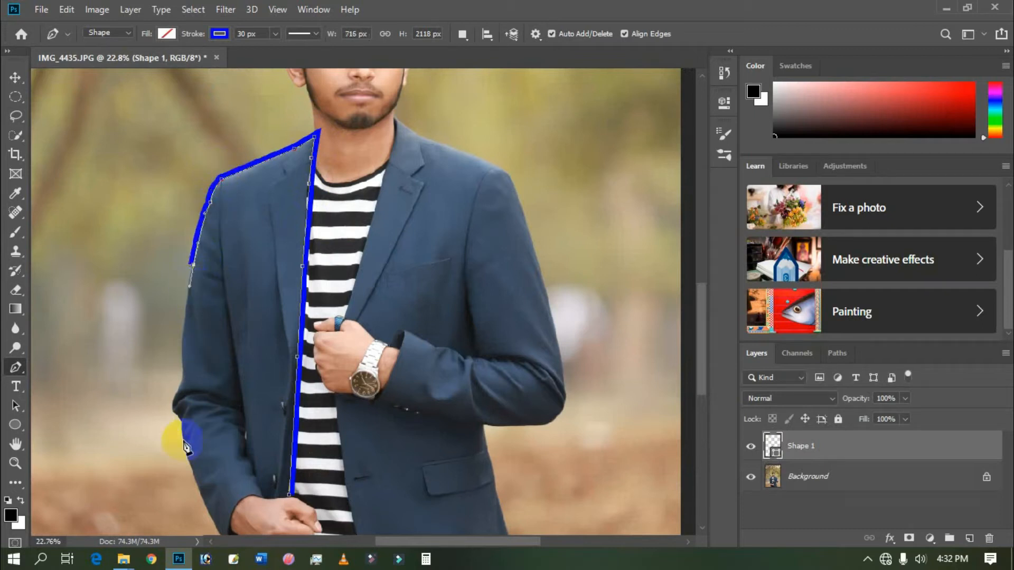
mouse_move(183, 372)
left_mouse_down()
mouse_move(190, 393)
mouse_move(181, 385)
left_mouse_up()
mouse_move(178, 420)
left_mouse_down()
mouse_move(233, 441)
mouse_move(254, 463)
mouse_move(244, 447)
mouse_move(260, 362)
left_mouse_up()
- Continue the outline from the cuff around the jacket's lower flap and hem up to the underside of the lowered fist
scroll(199, 425, "down", 3)
left_click(241, 446)
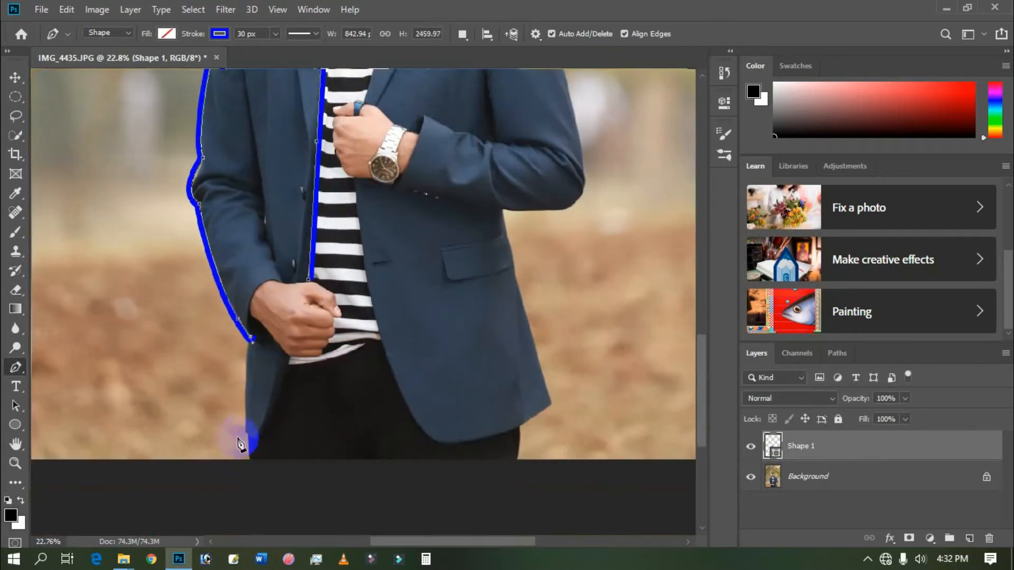
mouse_move(243, 433)
left_mouse_down()
mouse_move(256, 430)
mouse_move(261, 442)
left_mouse_up()
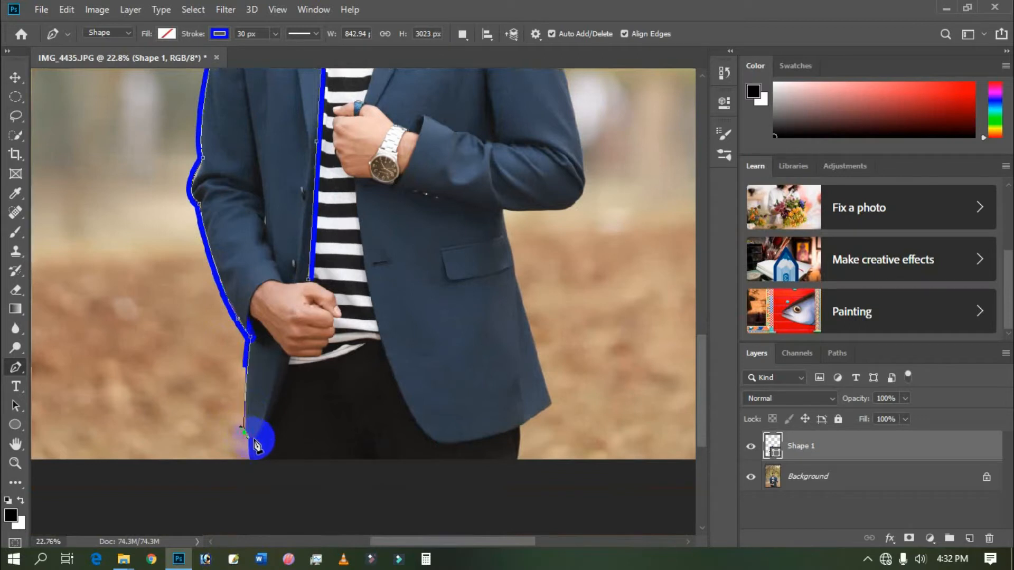
left_click_drag(291, 358, 324, 255)
left_click_drag(294, 360, 328, 355)
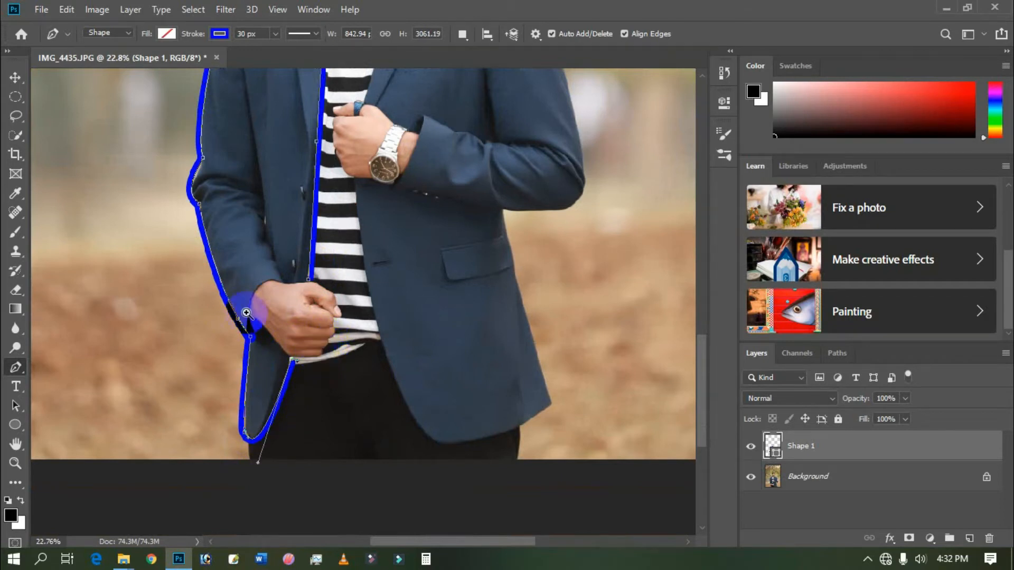
scroll(332, 391, "up", 5)
left_click_drag(193, 277, 190, 270)
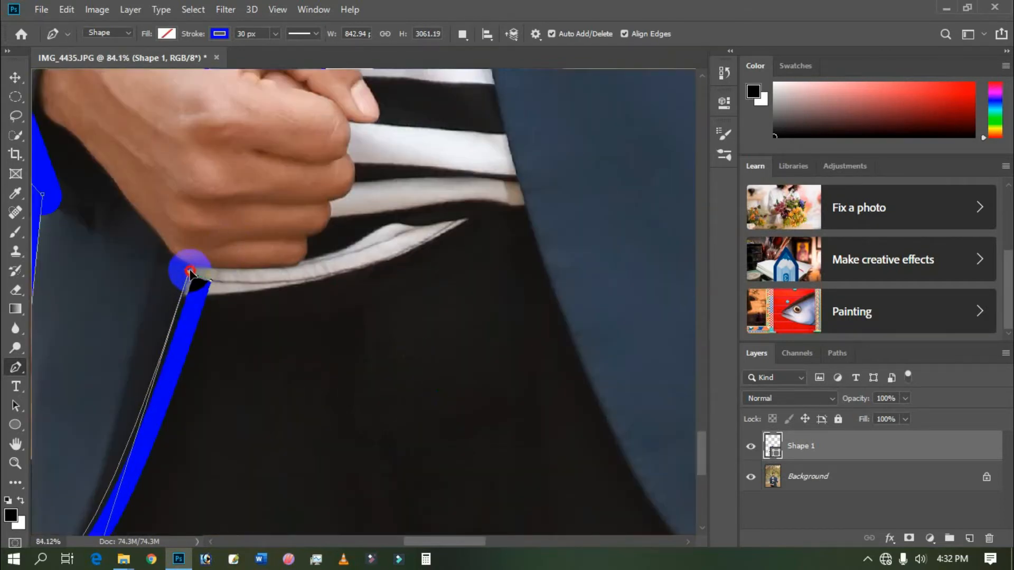
- Trace curved segments around the lowered fist's knuckles and thumb, and close the first jacket outline
left_click_drag(307, 239, 299, 200)
mouse_move(325, 232)
left_mouse_down()
mouse_move(324, 208)
mouse_move(357, 197)
left_mouse_up()
mouse_move(347, 153)
left_mouse_down()
mouse_move(359, 137)
mouse_move(373, 146)
left_mouse_up()
scroll(374, 159, "up", 3)
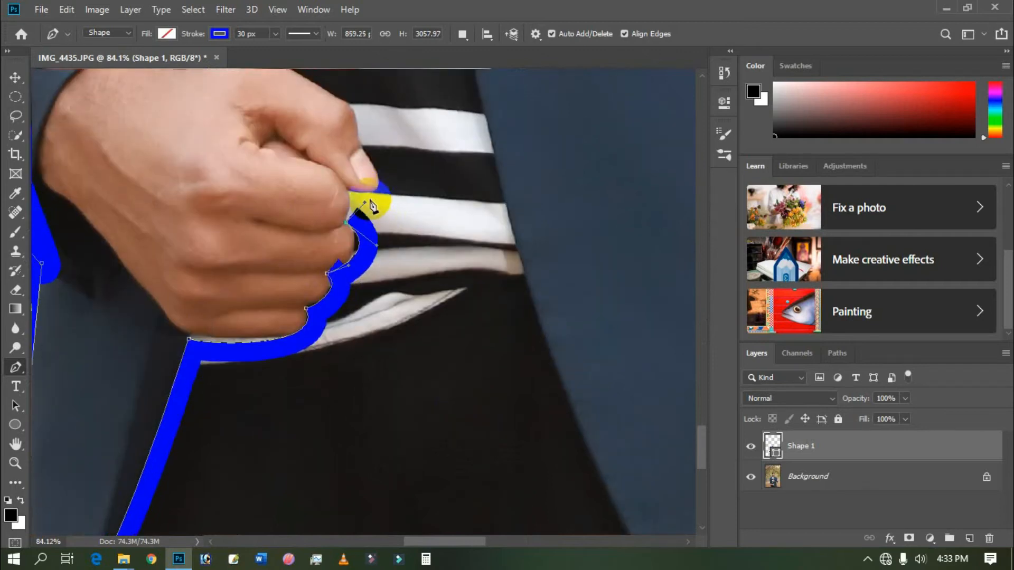
left_click(354, 191)
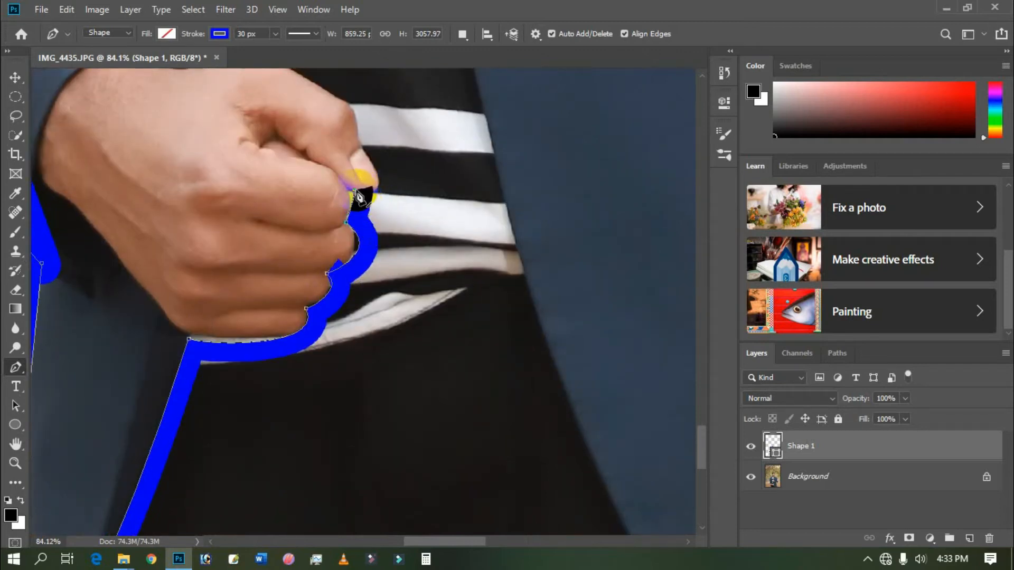
scroll(362, 180, "up", 3)
mouse_move(381, 212)
left_mouse_down()
mouse_move(343, 163)
mouse_move(383, 181)
left_mouse_up()
left_click_drag(279, 120, 208, 100)
left_click(370, 132)
key("ctrl+0")
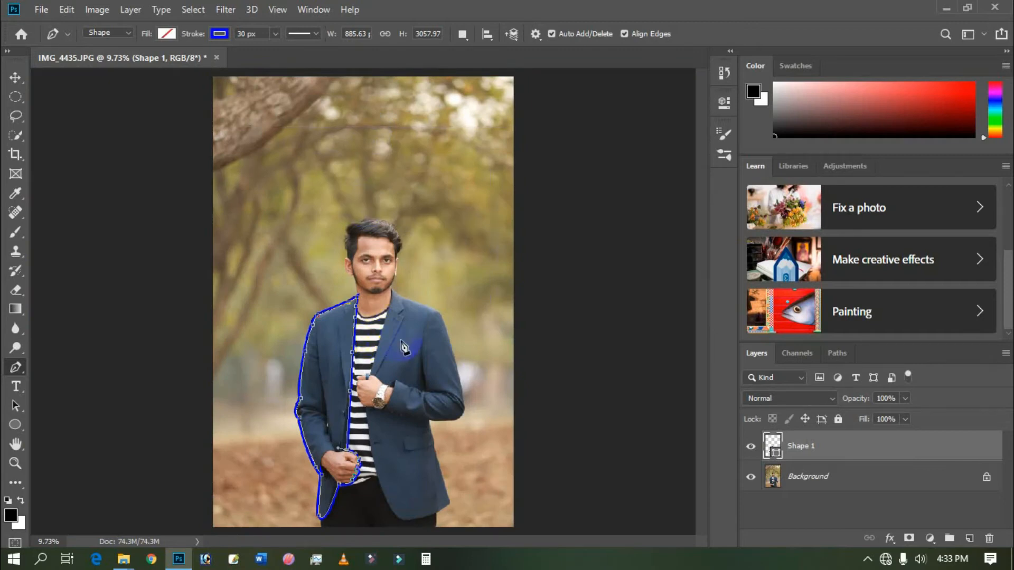
scroll(367, 340, "up", 1)
scroll(423, 288, "up", 2)
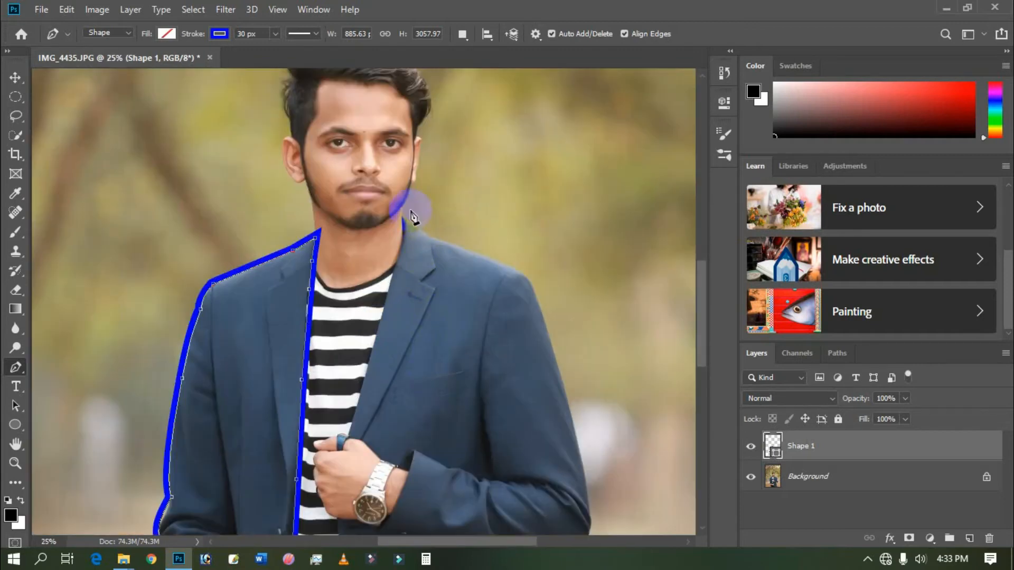
left_click(403, 225)
key("ctrl+z")
- Deselect the finished outline and start a second one from the other side of the collar down the lapel and over the raised hand
key("Escape")
scroll(359, 303, "down", 1)
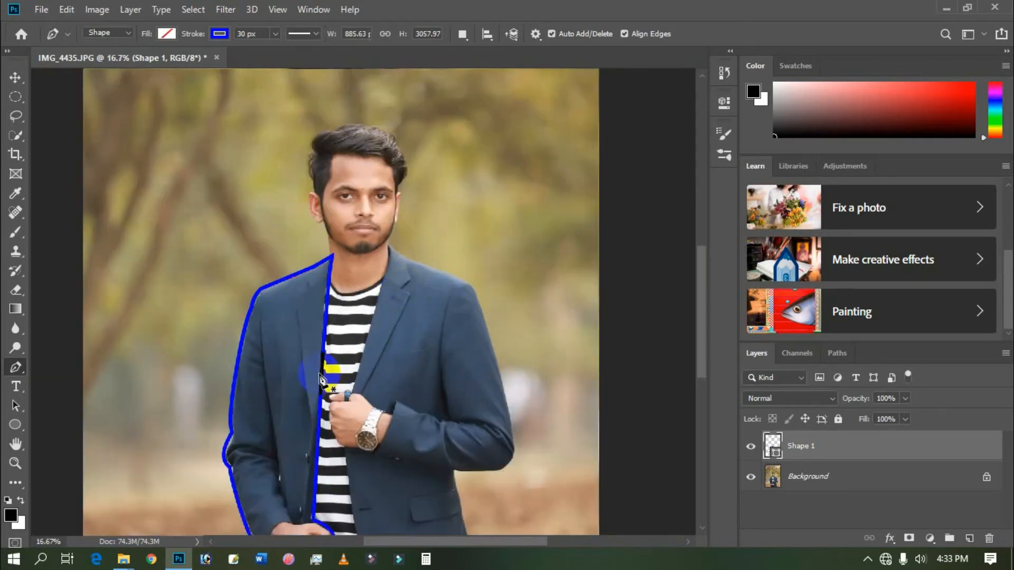
left_click_drag(407, 264, 389, 252)
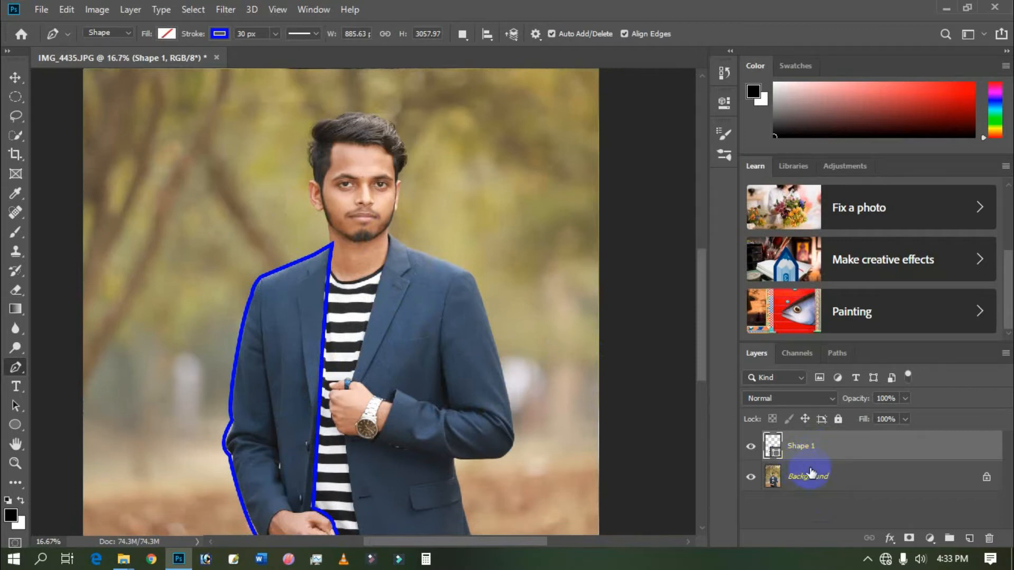
scroll(276, 339, "down", 3)
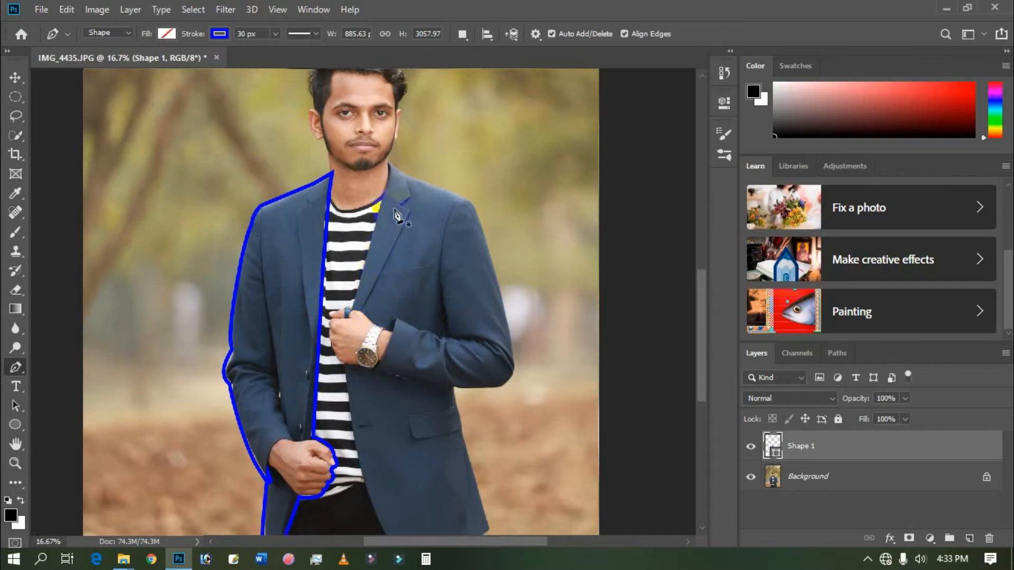
left_click(389, 163)
left_click(370, 238)
left_click(357, 286)
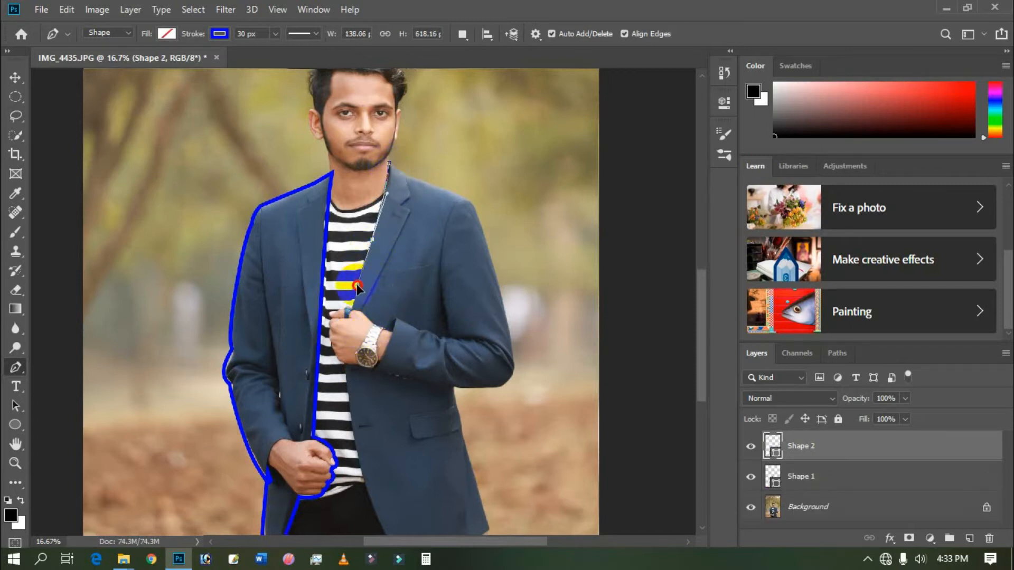
left_click(352, 309)
left_click(363, 319)
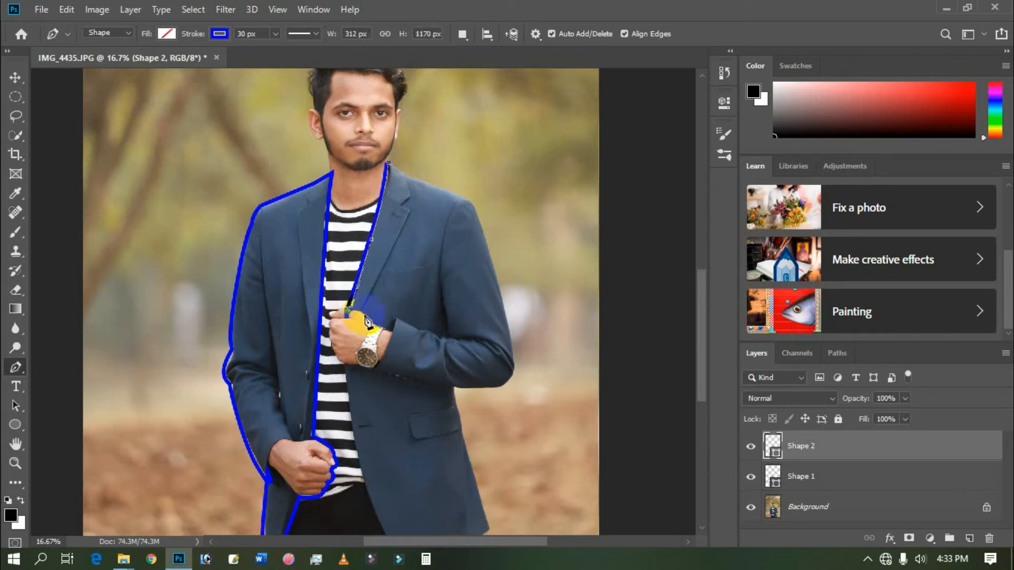
left_click(387, 330)
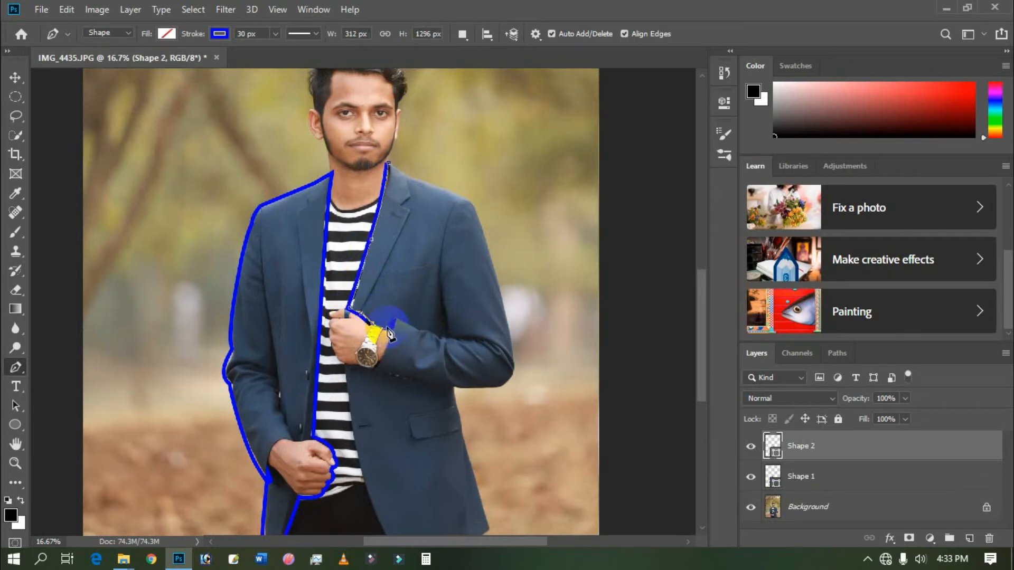
left_click(394, 319)
left_click(410, 324)
left_click(419, 330)
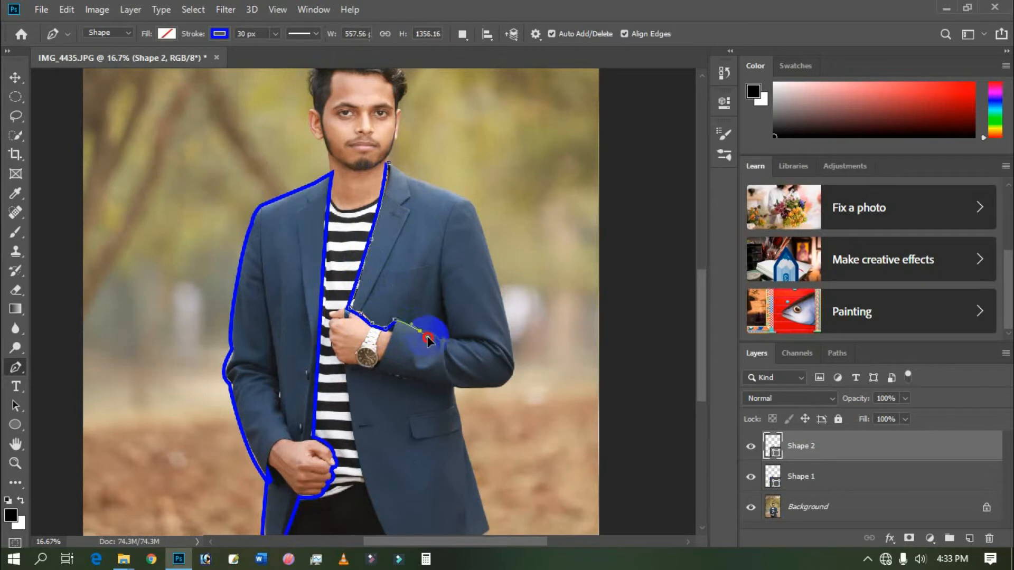
left_click(435, 335)
key("ctrl+z")
key("ctrl+z")
key("ctrl+z")
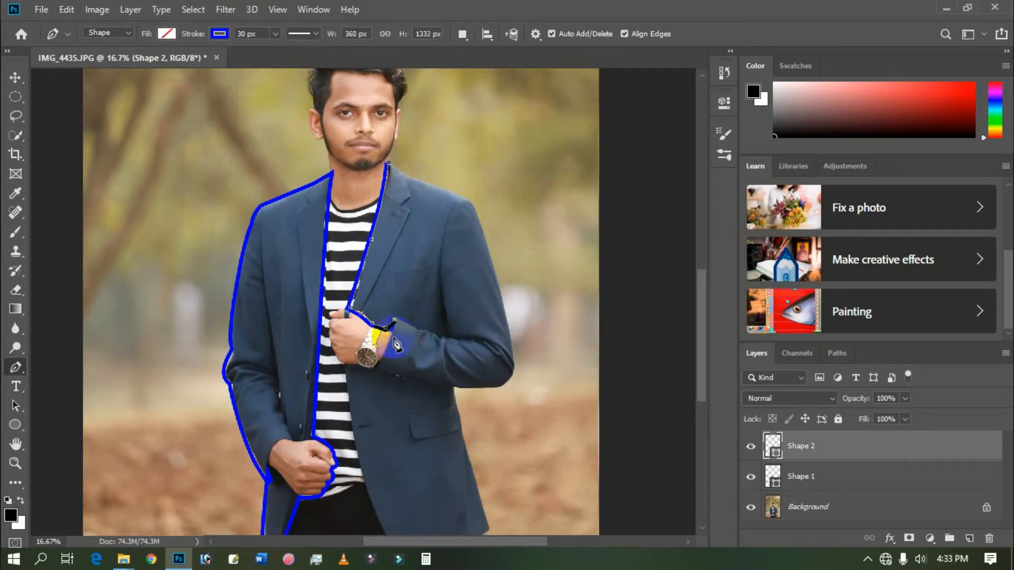
key("ctrl+z")
key("ctrl+z")
key("ctrl+z")
- Trace the second outline around the watch wrist, down the jacket's front edge and along its bottom hem
left_click_drag(386, 345, 378, 366)
left_click(374, 372)
left_click(346, 364)
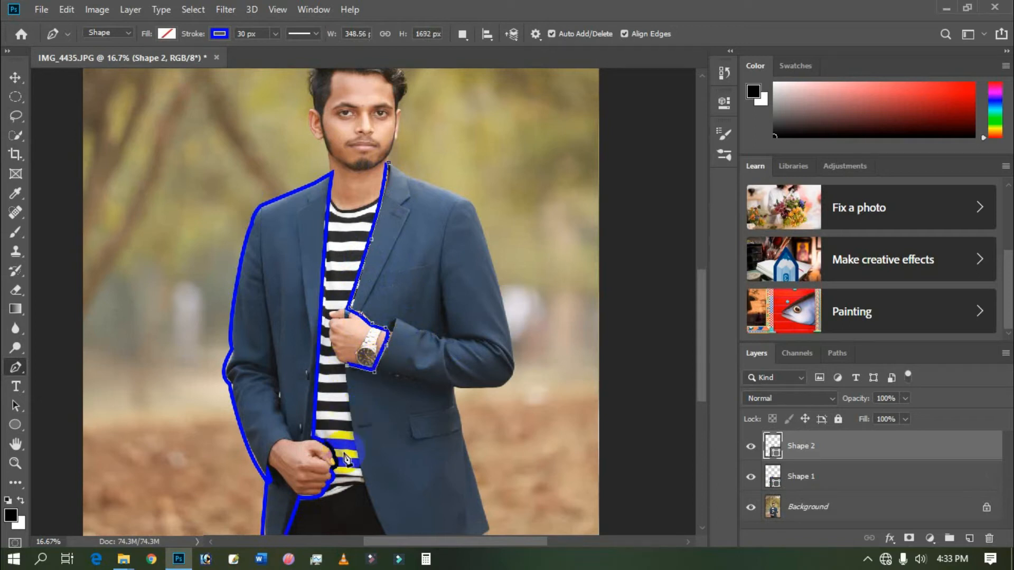
left_click_drag(355, 455, 403, 346)
left_click_drag(398, 399, 425, 400)
left_click_drag(473, 366, 481, 348)
- Trace the jacket's outer side, bent elbow, sleeve and shoulder, and close the second outline at the collar
left_click(437, 227)
left_click_drag(497, 199, 477, 175)
scroll(503, 206, "up", 3)
left_click(418, 152)
left_click(400, 138)
left_click(605, 253)
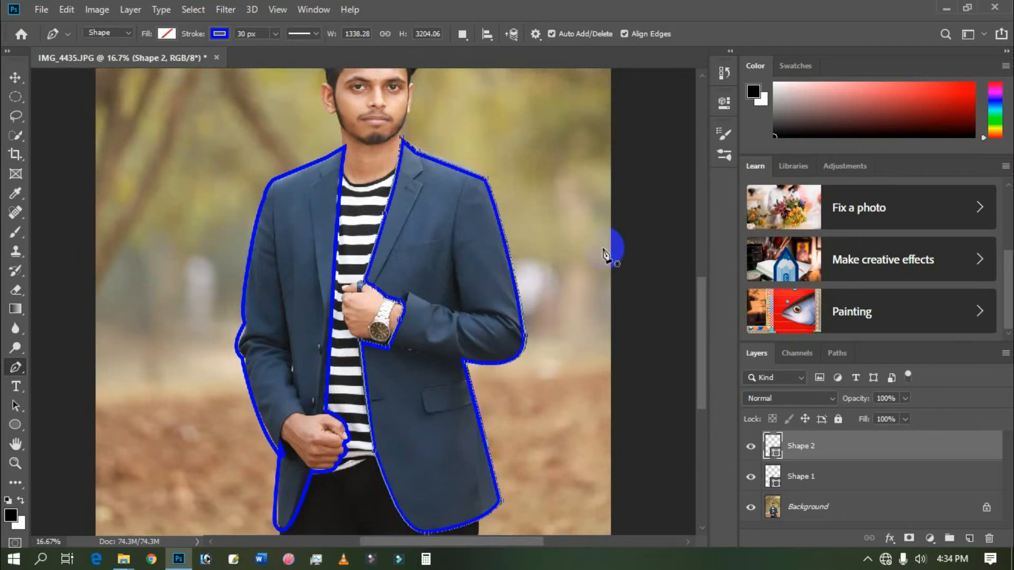
- Add a Stroke layer effect to the Shape 2 layer with its size set to 100 px
left_click(16, 79)
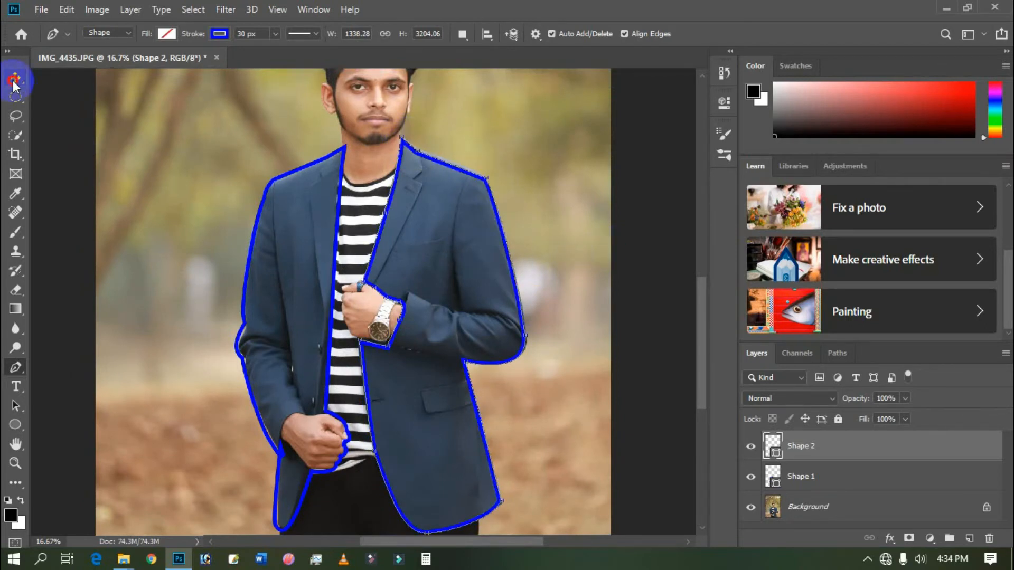
right_click(829, 448)
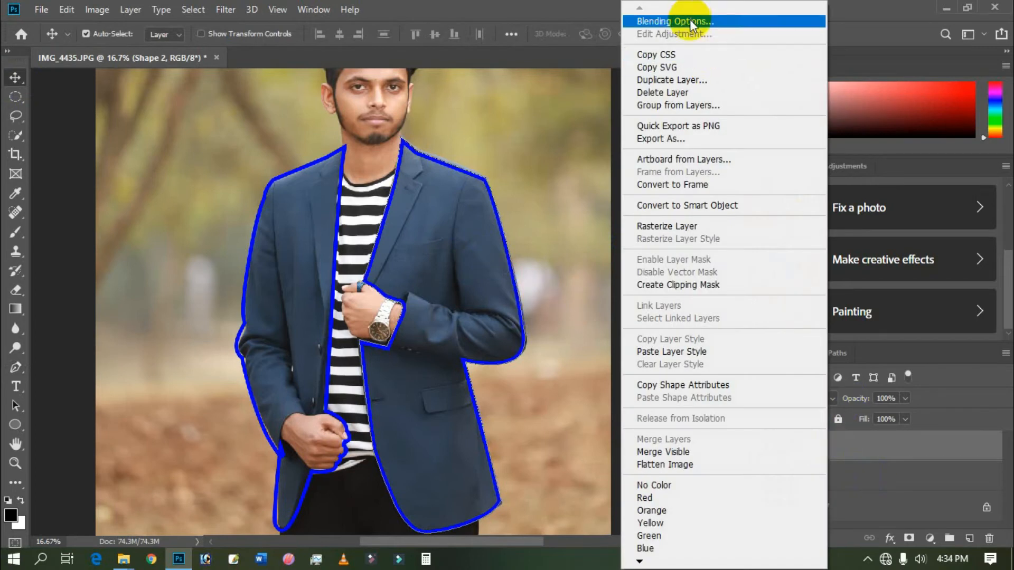
left_click(666, 22)
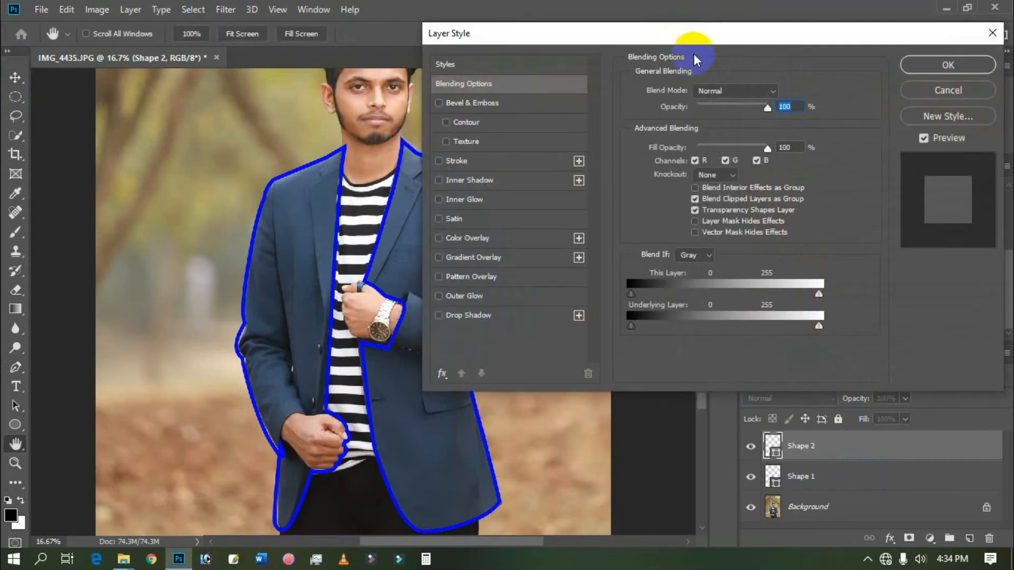
left_click(519, 159)
left_click_drag(603, 30, 698, 46)
left_click_drag(849, 106, 775, 107)
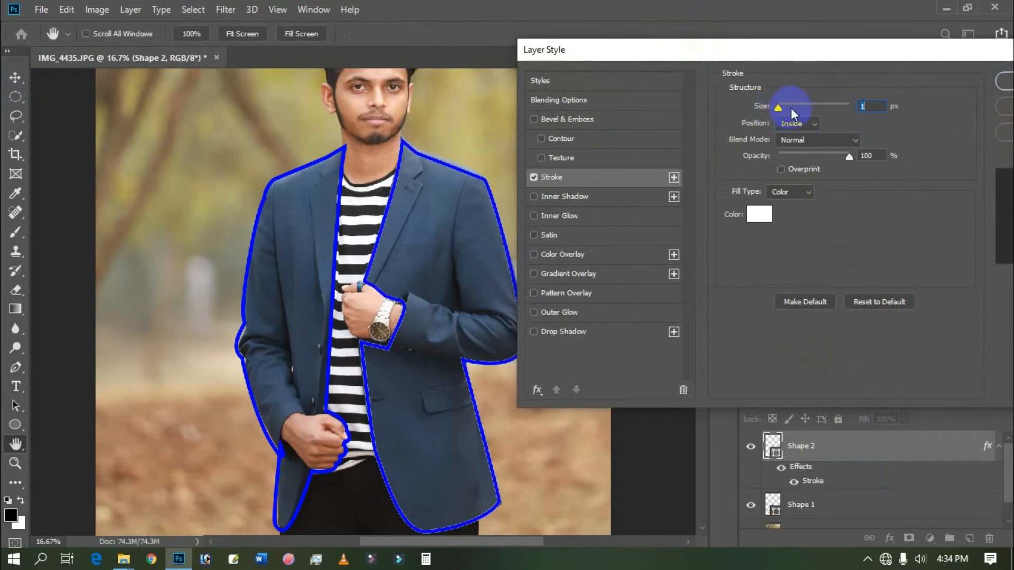
mouse_move(779, 107)
left_mouse_down()
mouse_move(853, 108)
mouse_move(779, 107)
mouse_move(810, 108)
left_mouse_up()
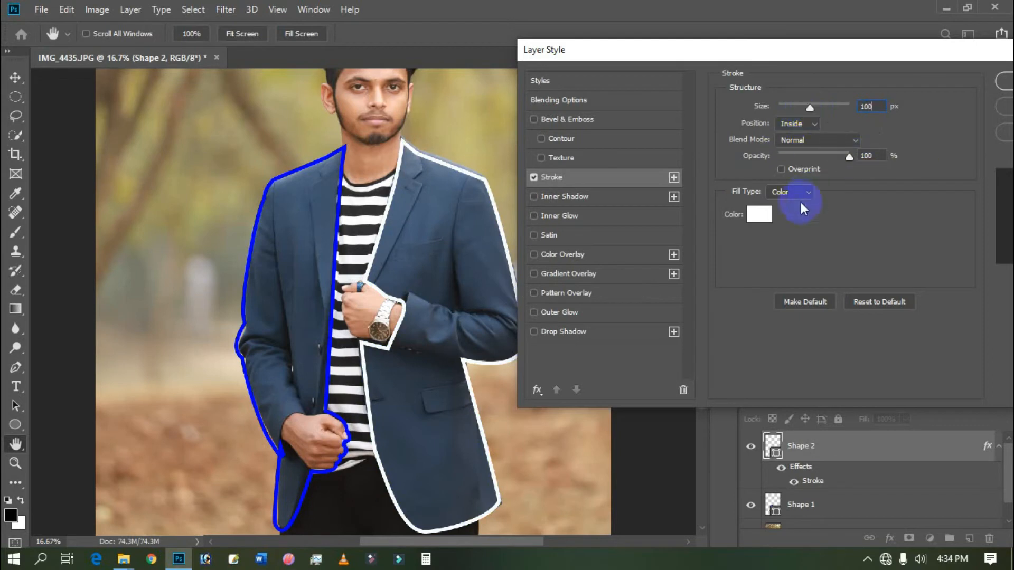
- Add an Outer Glow to Shape 2 in Normal blend mode, with colour ff00d2 and 100% opacity
left_click(561, 312)
left_click_drag(793, 126, 778, 124)
left_click(800, 109)
left_click(812, 123)
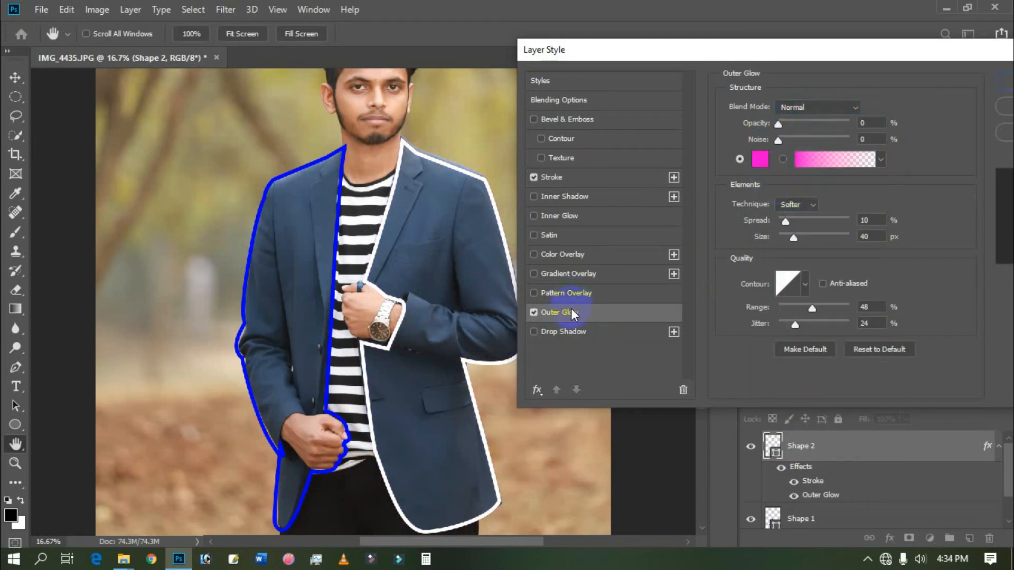
left_click(760, 159)
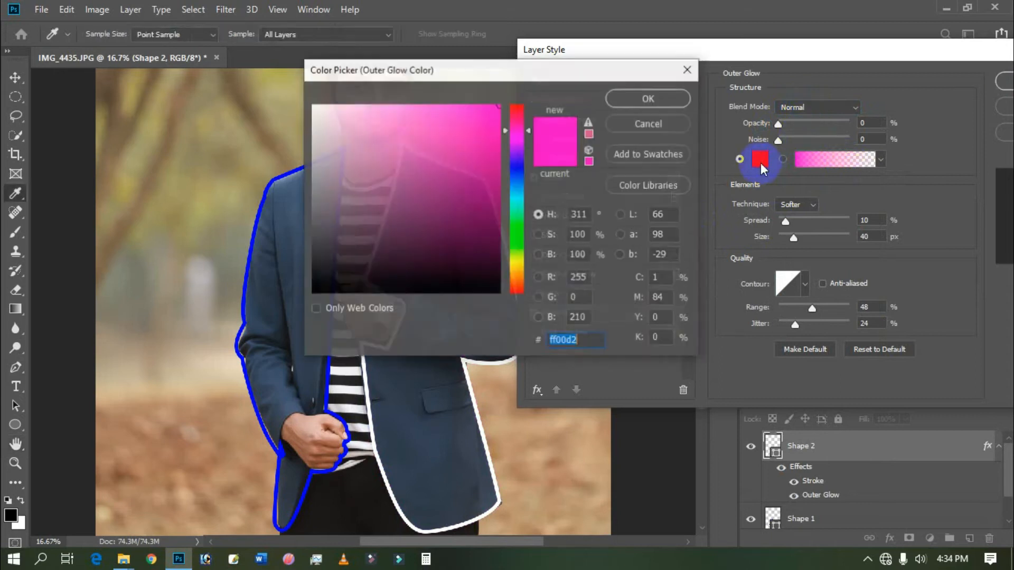
left_click(685, 99)
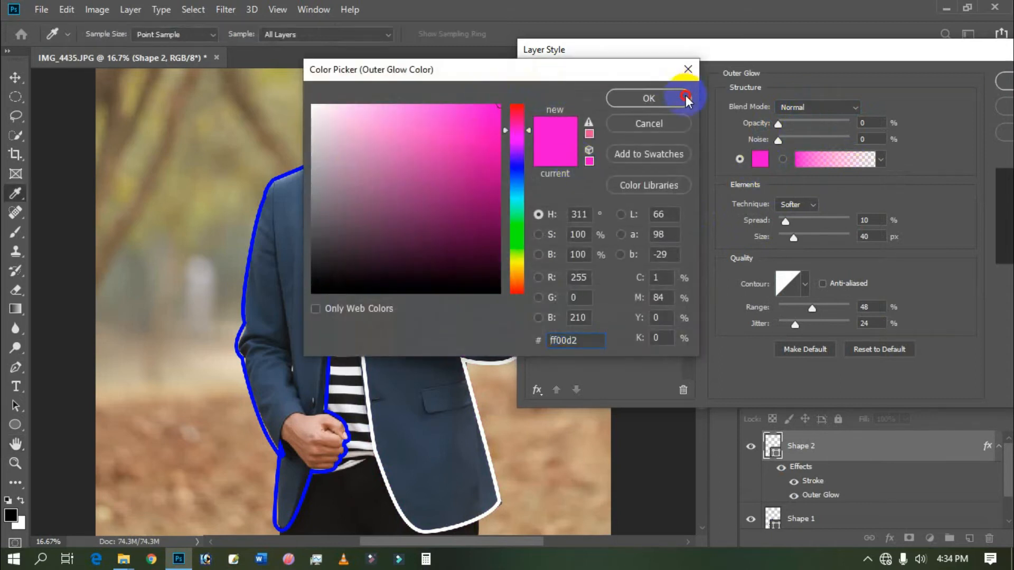
left_click_drag(789, 122, 842, 122)
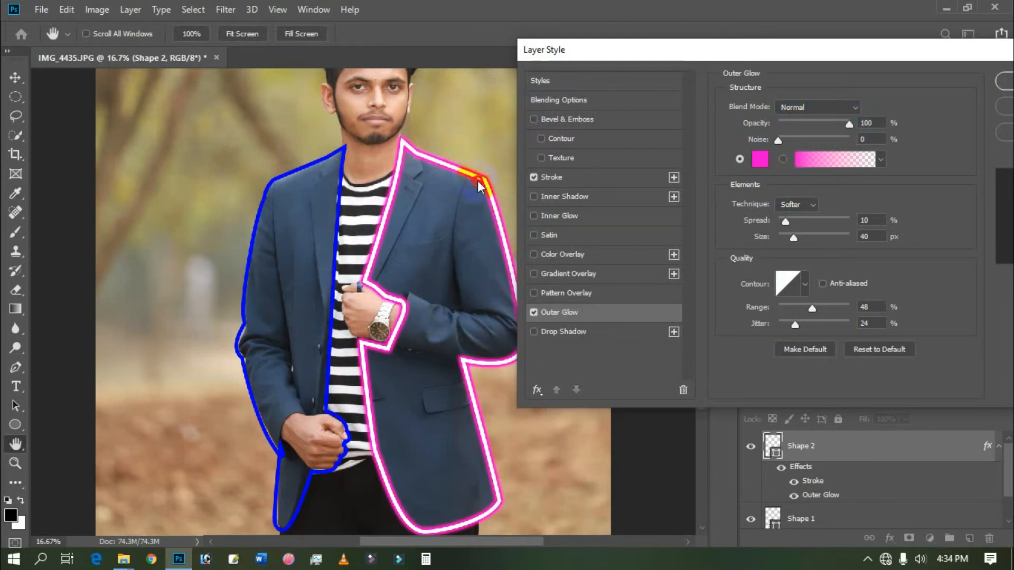
- Change the blend mode of Shape 2's Outer Glow to Hard Light
scroll(478, 186, "up", 1)
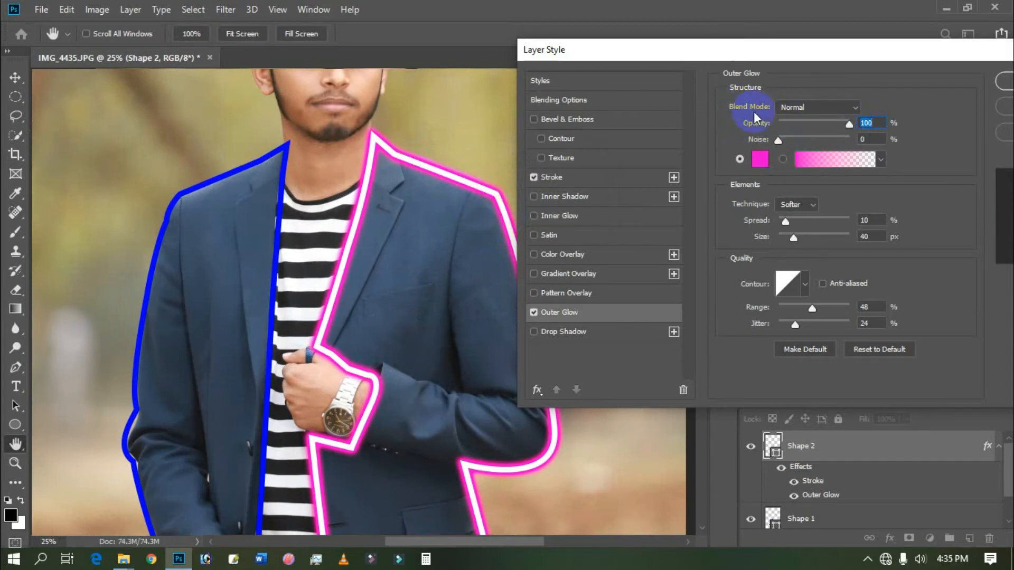
left_click(796, 108)
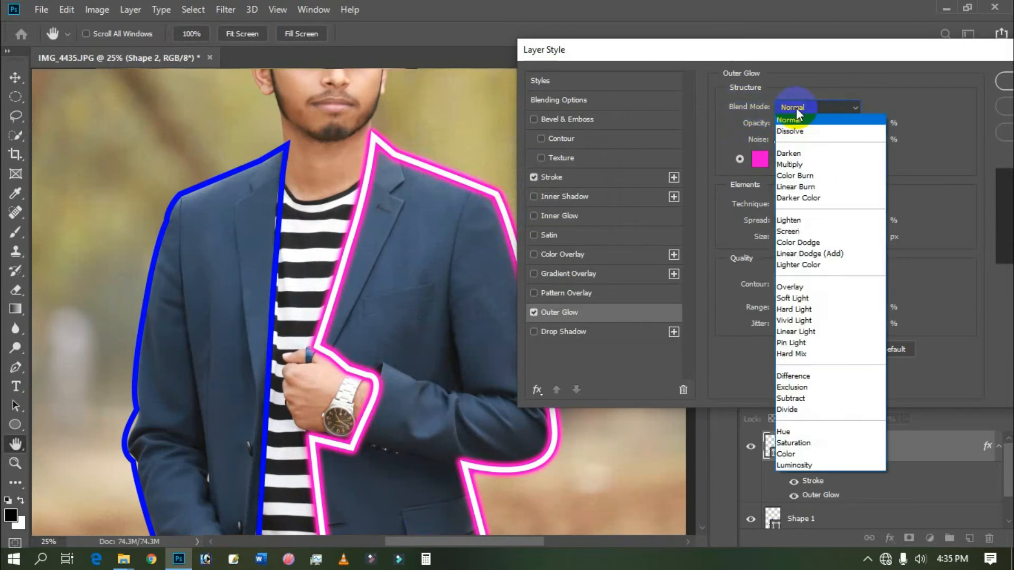
left_click(811, 310)
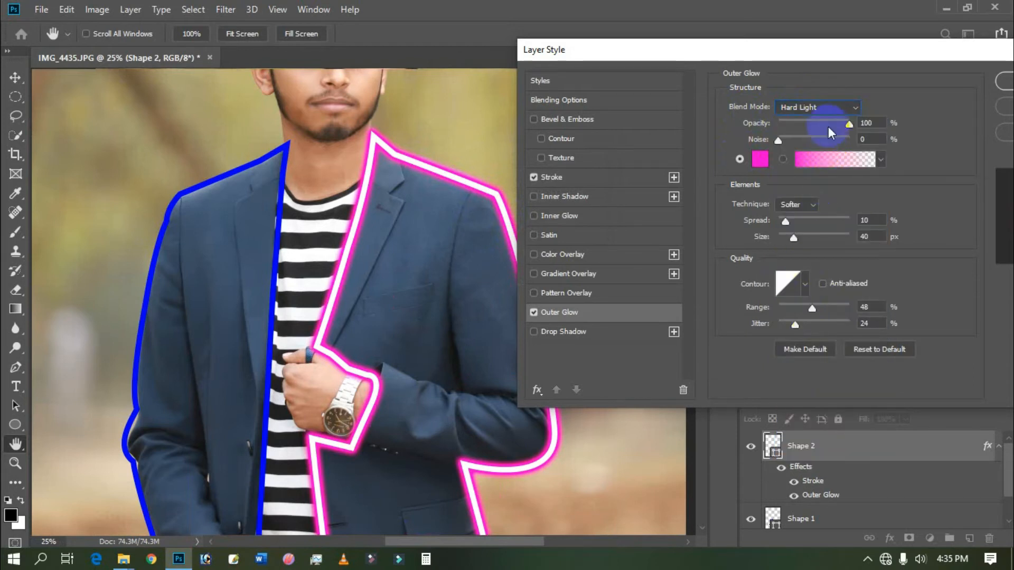
- Try other blend modes for the glow, from Overlay through Difference, and return it to Hard Light
left_click(822, 109)
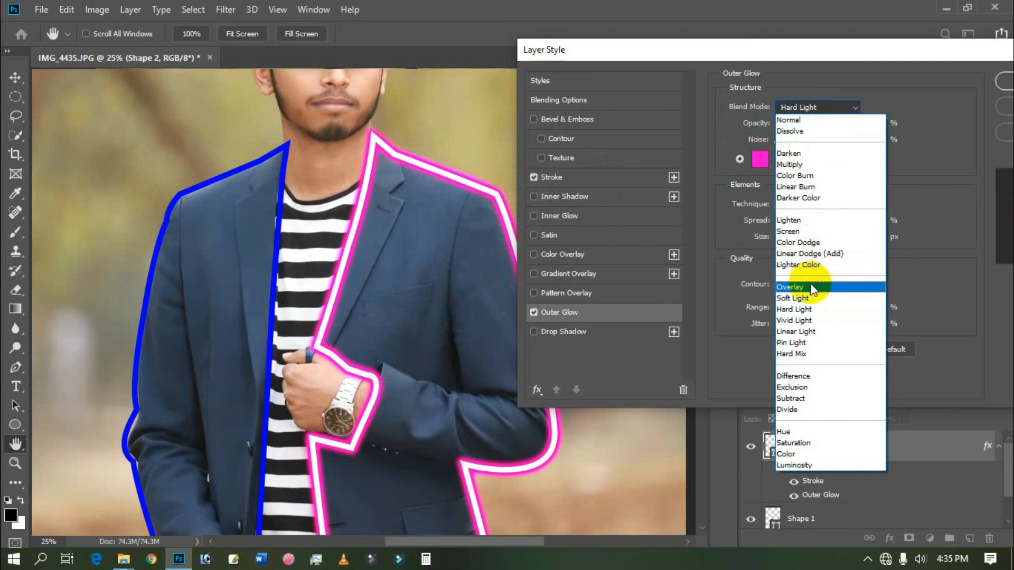
left_click(809, 288)
key("Down")
key("Down")
key("Down")
key("Down")
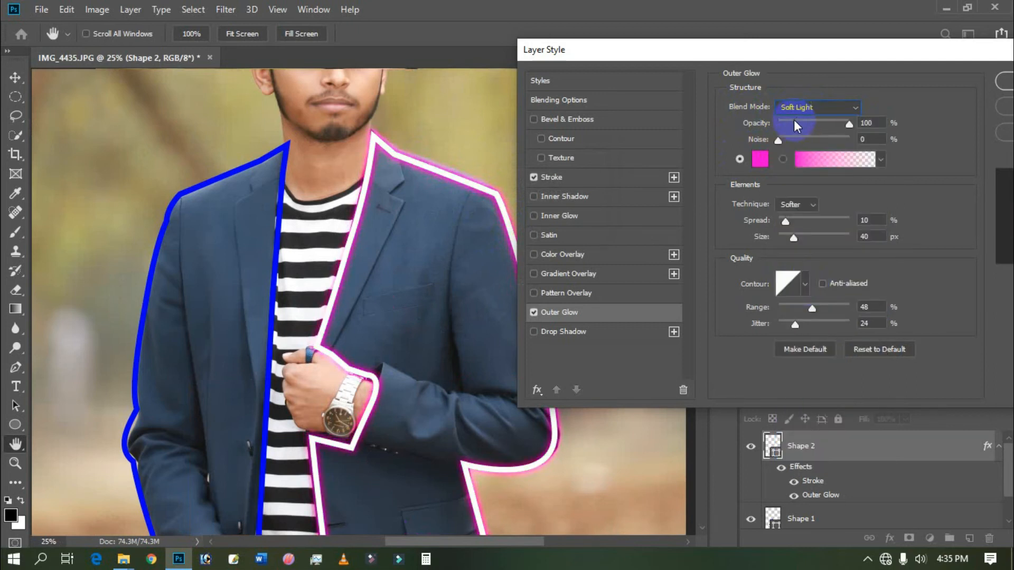
key("Down")
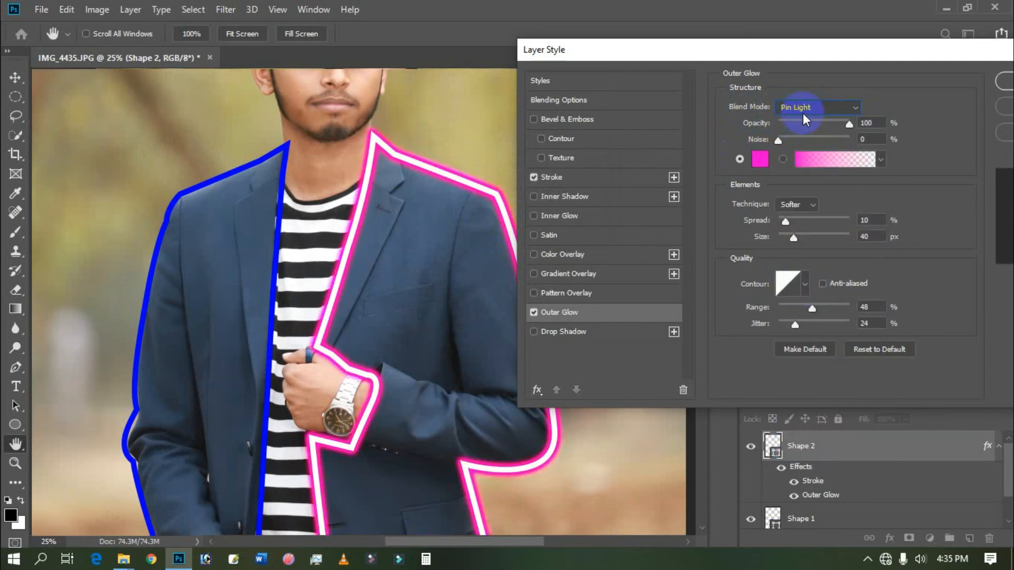
key("Down")
key("Down")
left_click(803, 108)
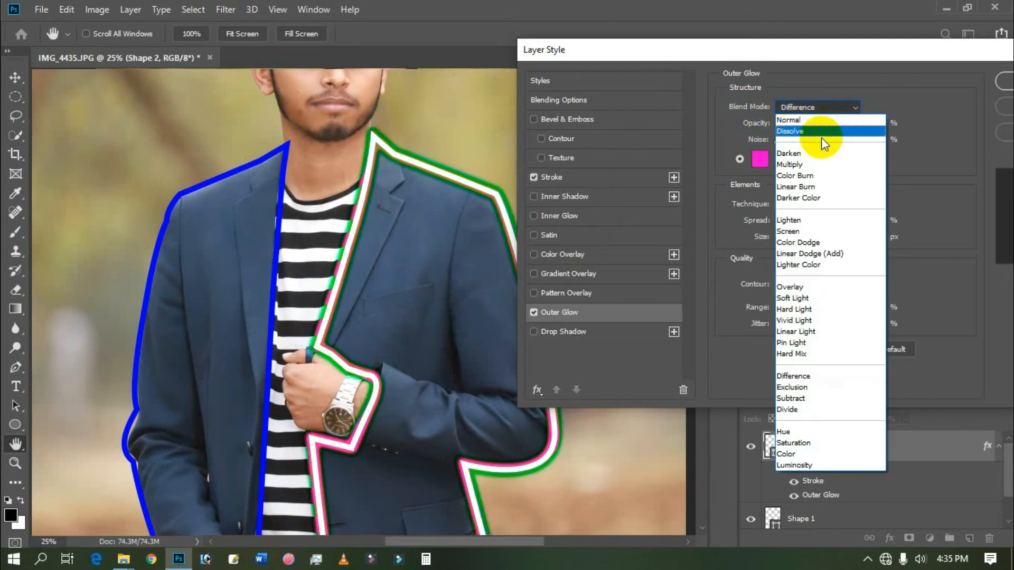
left_click(796, 311)
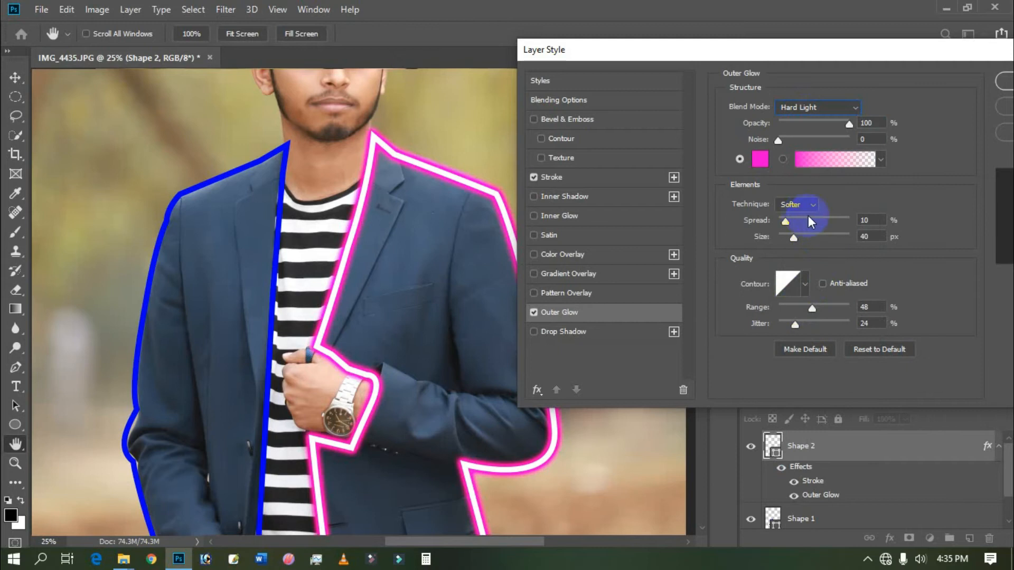
- Try different spread and size values for the Outer Glow, ending at 10% spread and 40 px size
mouse_move(799, 218)
left_mouse_down()
mouse_move(838, 215)
mouse_move(771, 226)
mouse_move(853, 224)
mouse_move(777, 224)
mouse_move(806, 225)
mouse_move(787, 224)
left_mouse_up()
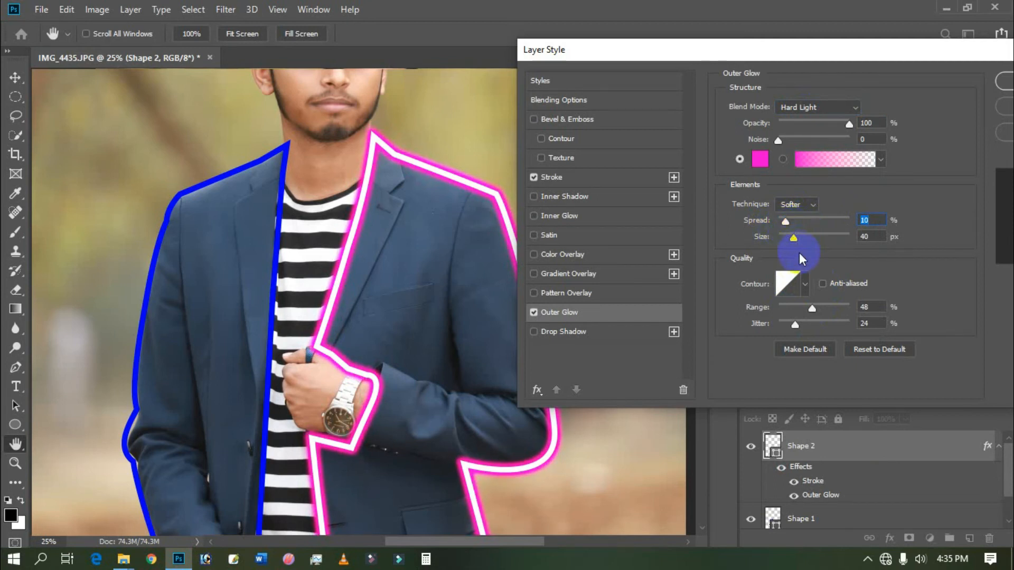
mouse_move(795, 240)
left_mouse_down()
mouse_move(724, 241)
mouse_move(842, 238)
mouse_move(802, 239)
left_mouse_up()
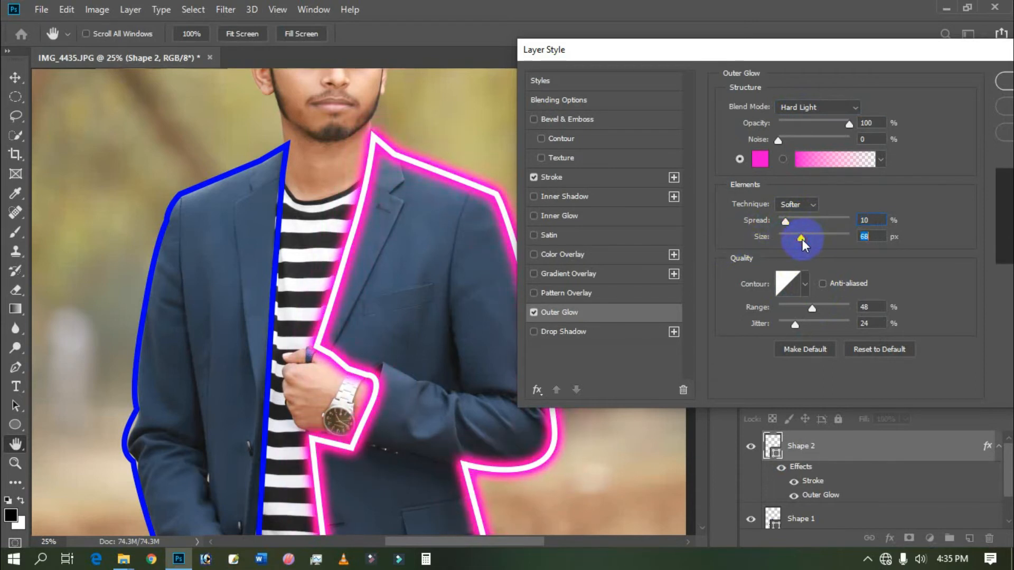
type("40")
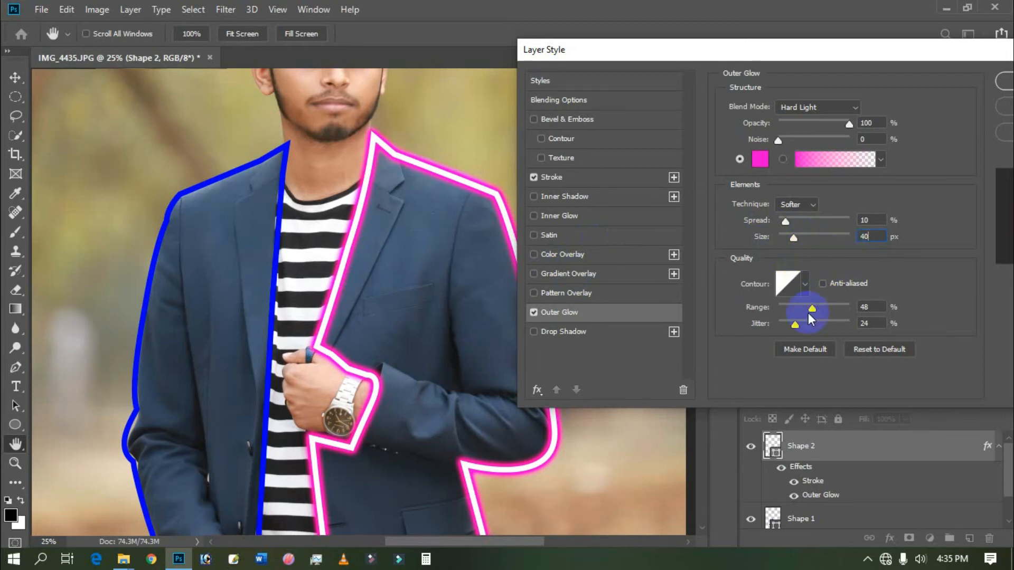
- Set the glow's range to 50% and jitter to 10%, and apply the layer style to Shape 2
left_click_drag(811, 309, 846, 306)
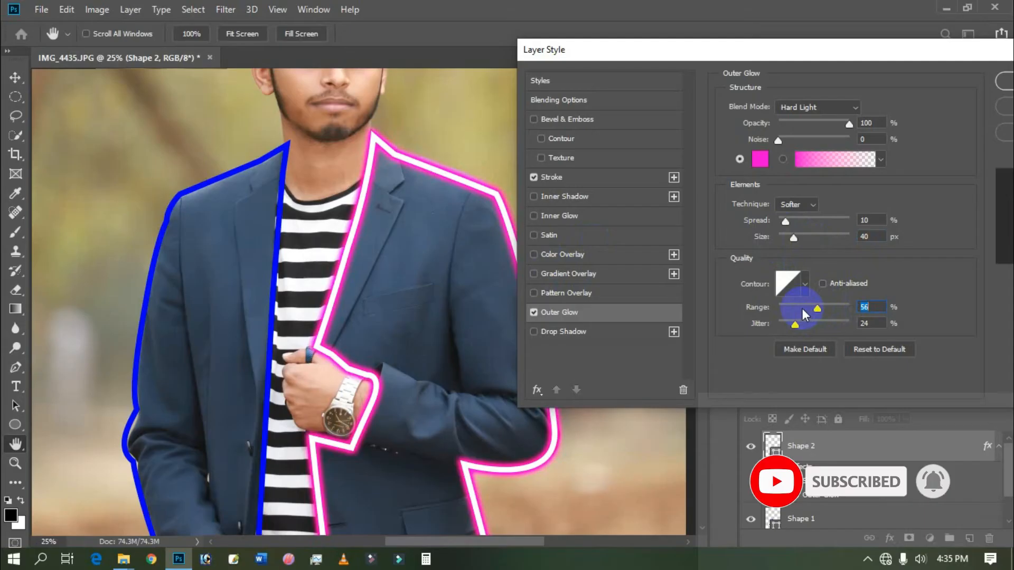
mouse_move(799, 325)
left_mouse_down()
mouse_move(773, 323)
mouse_move(799, 328)
left_mouse_up()
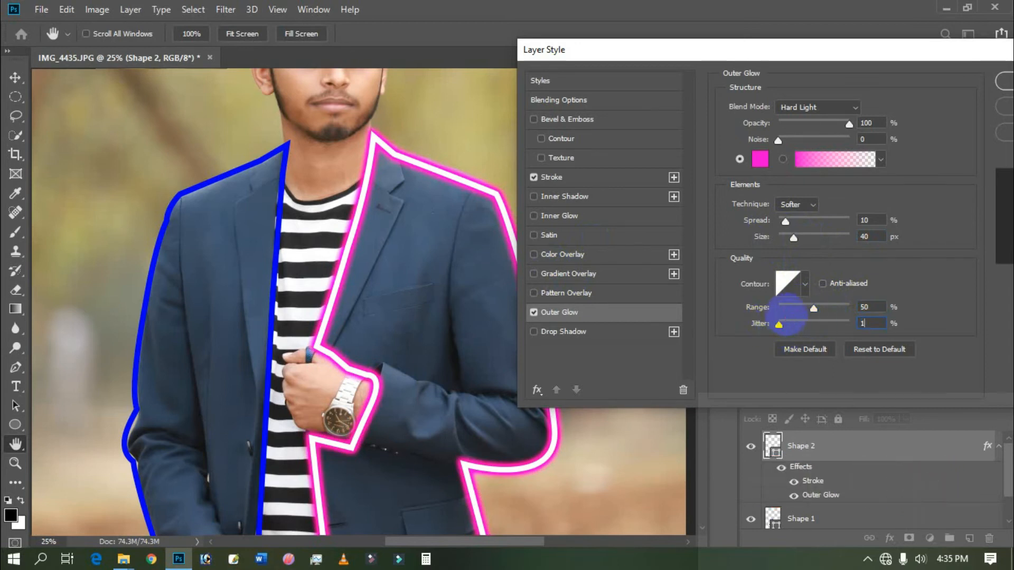
key("ctrl+minus")
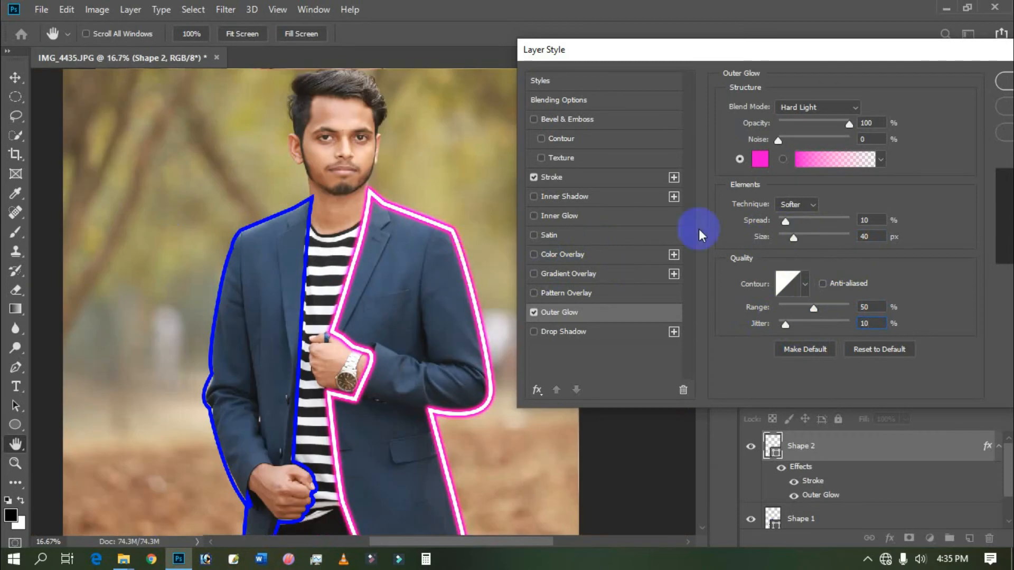
left_click_drag(901, 50, 836, 50)
left_click(949, 85)
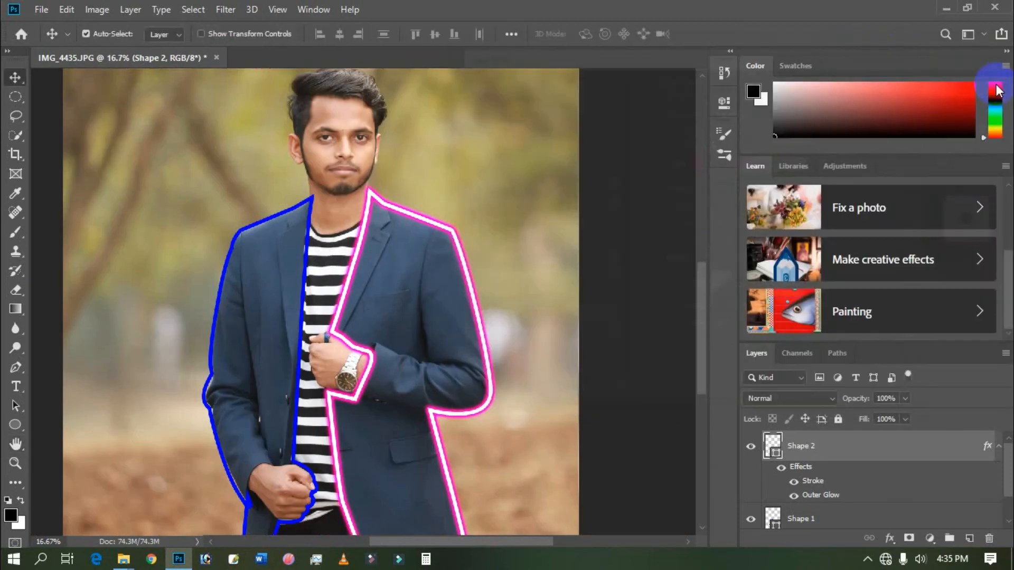
- Try copying Shape 2's layer style onto the Shape 1 layer, and undo the paste
key("ctrl+minus")
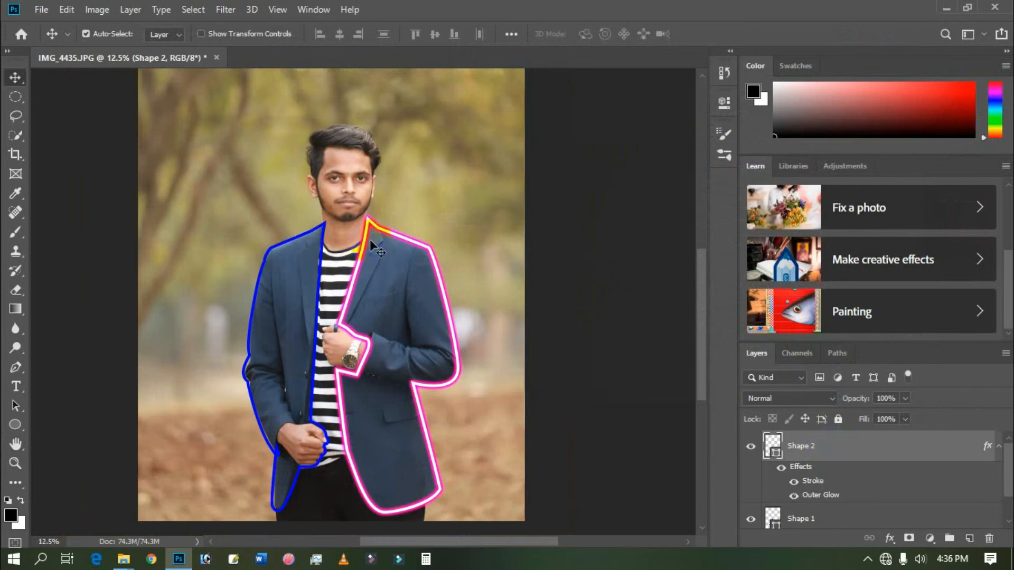
right_click(840, 459)
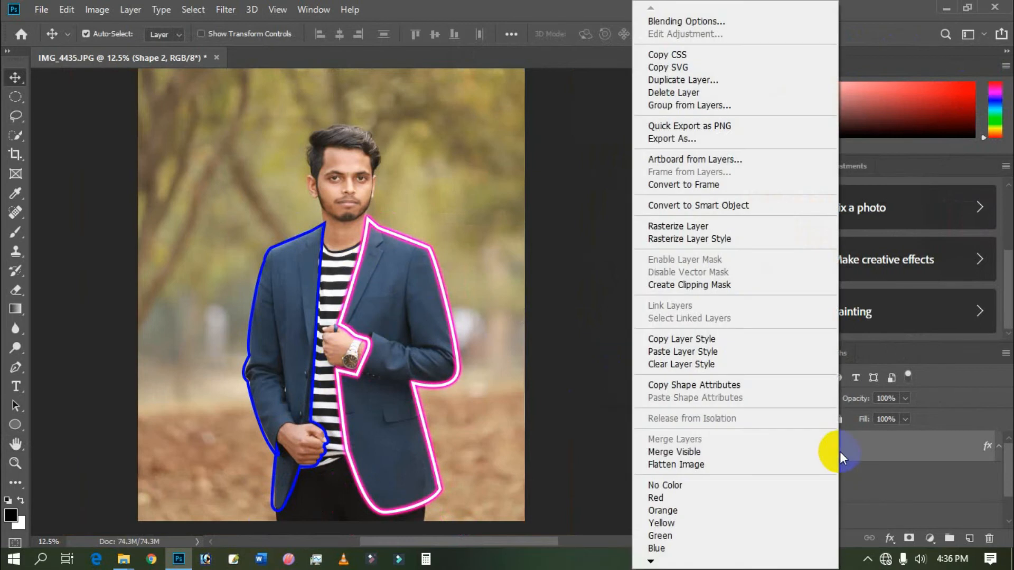
left_click(695, 339)
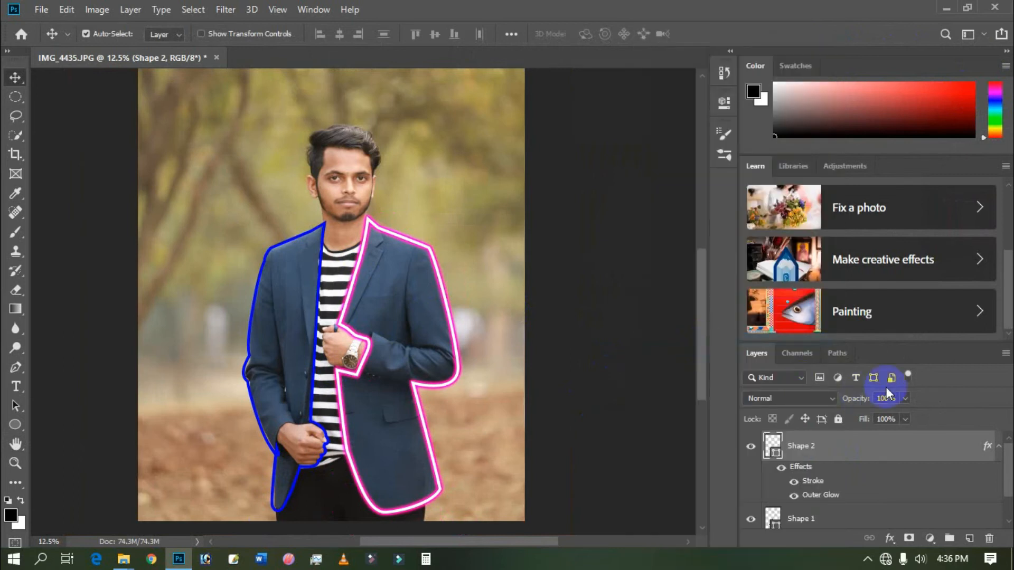
scroll(925, 445, "down", 2)
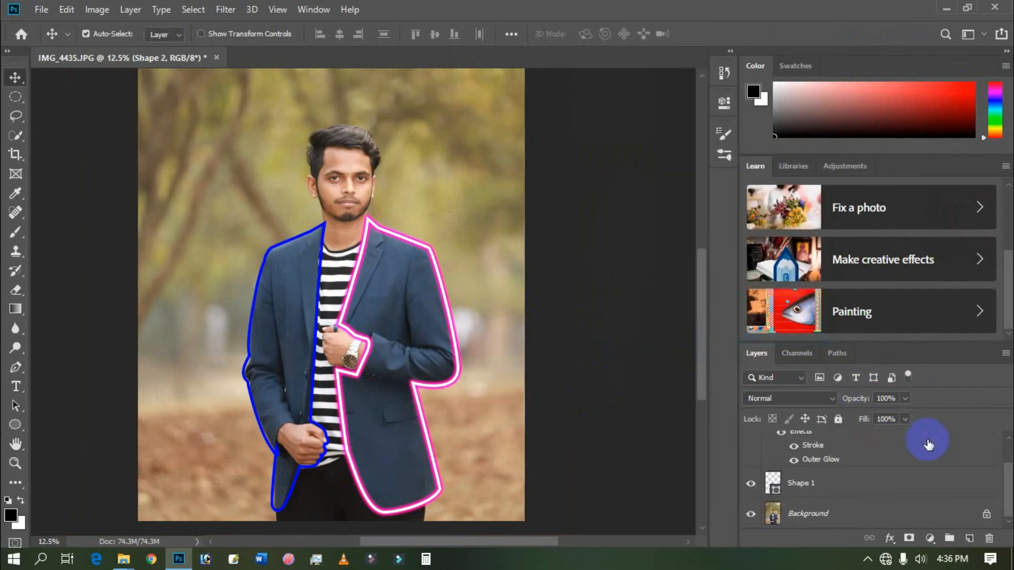
left_click(792, 484)
left_click(750, 485)
left_click(750, 486)
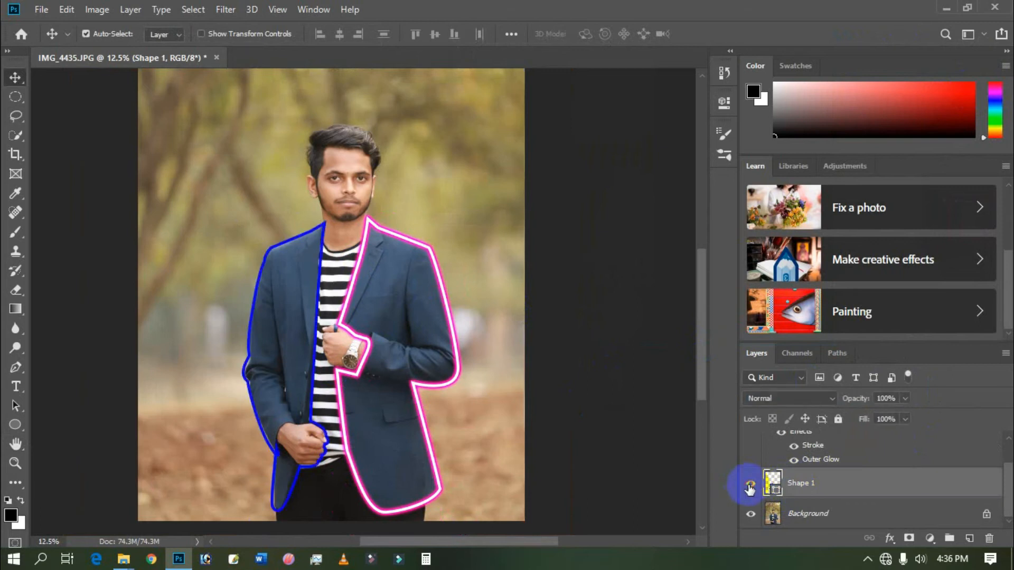
right_click(825, 484)
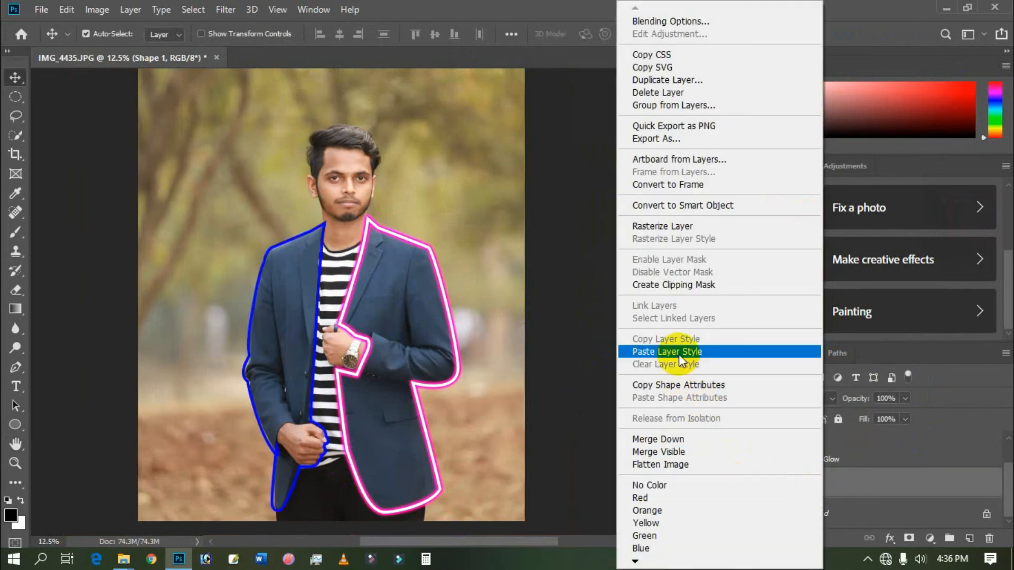
left_click(681, 352)
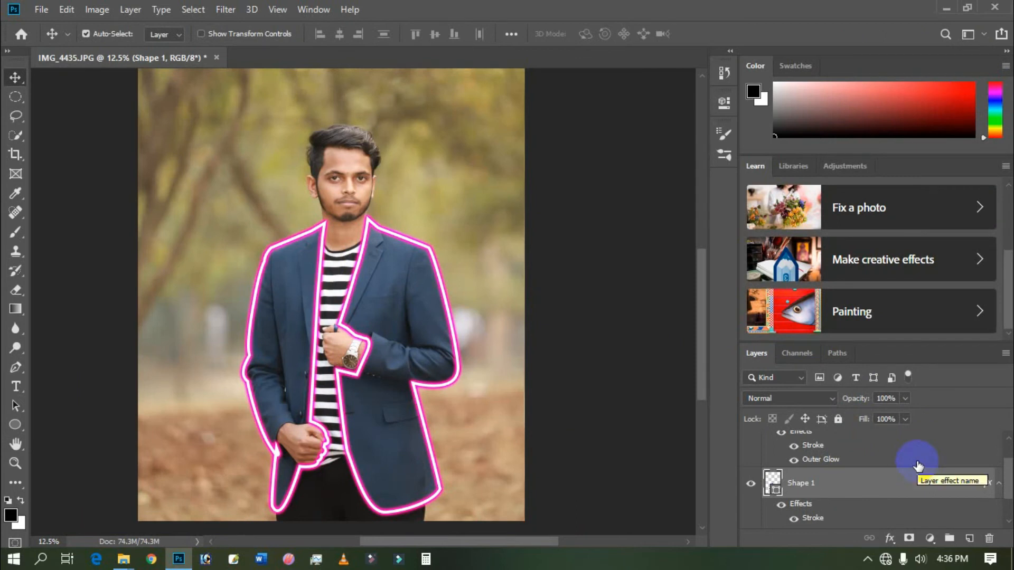
key("ctrl+z")
- Add a 100 px white inside Stroke and a pink Hard Light Outer Glow to the Shape 1 layer
right_click(803, 481)
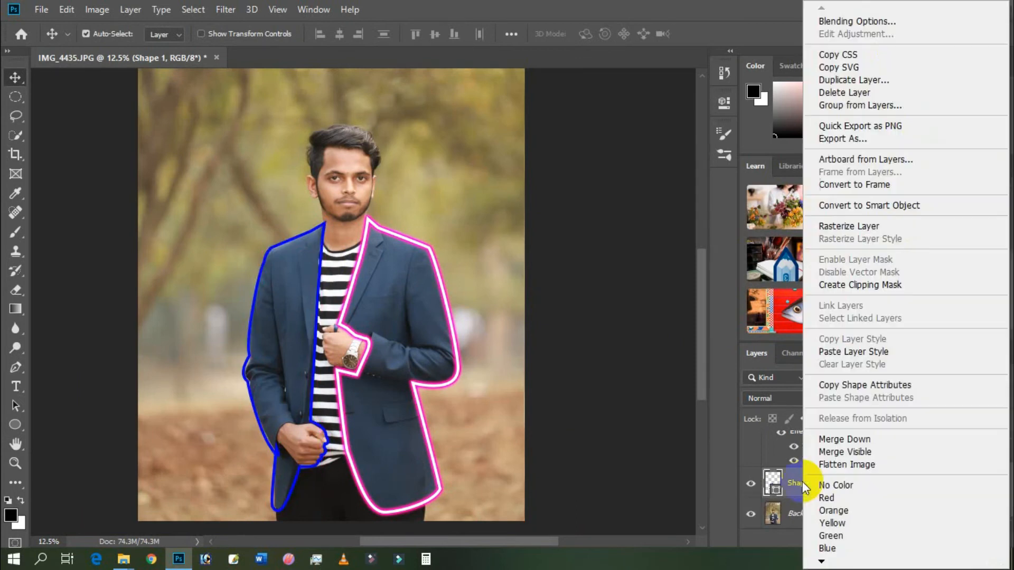
left_click(891, 20)
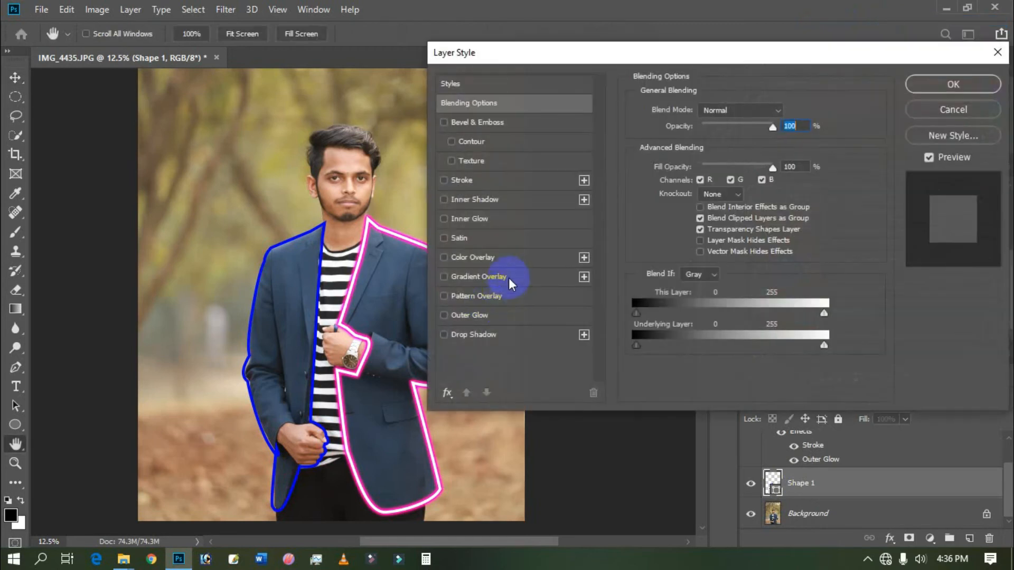
left_click(473, 186)
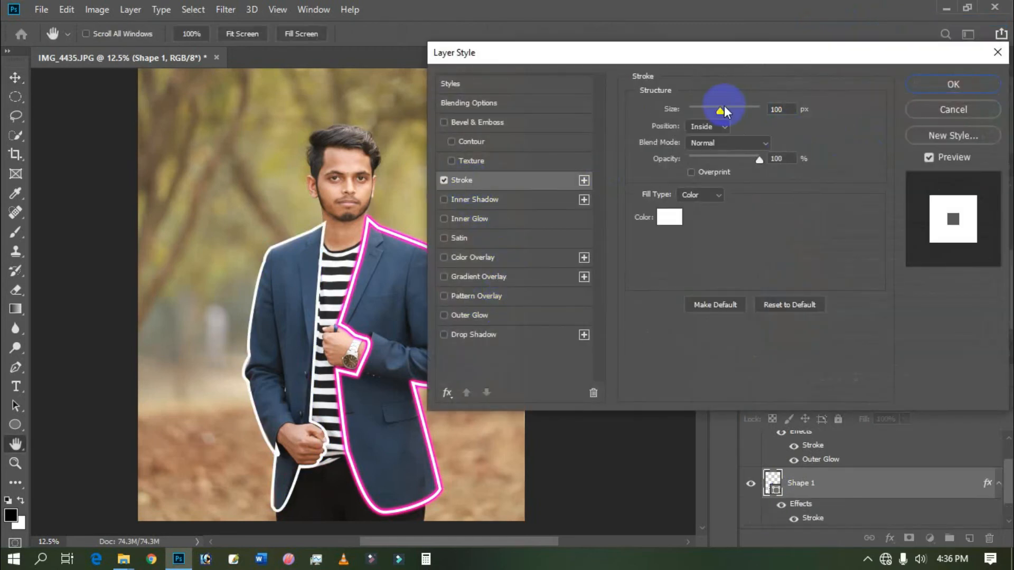
left_click(466, 314)
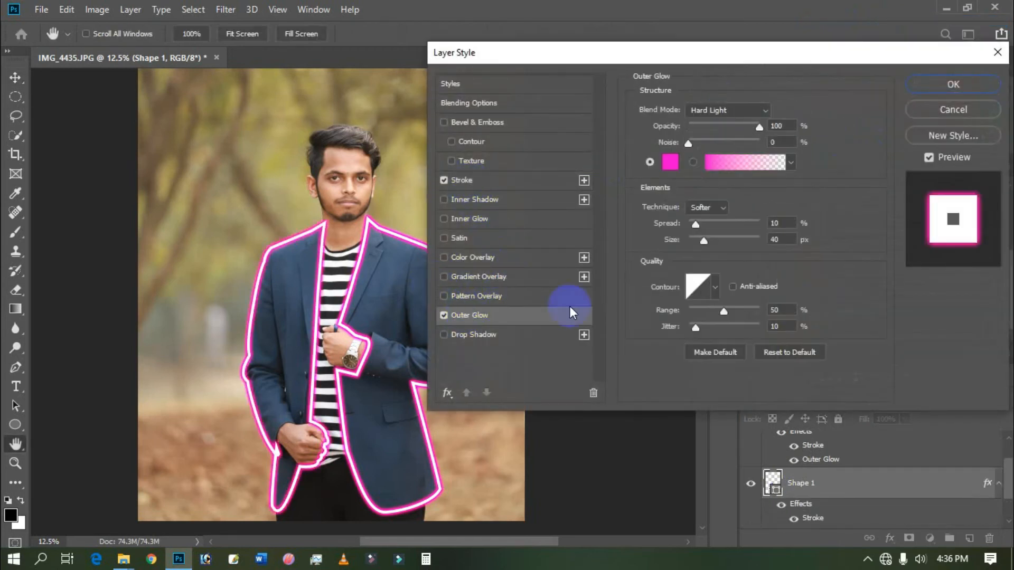
left_click(727, 112)
left_click(727, 112)
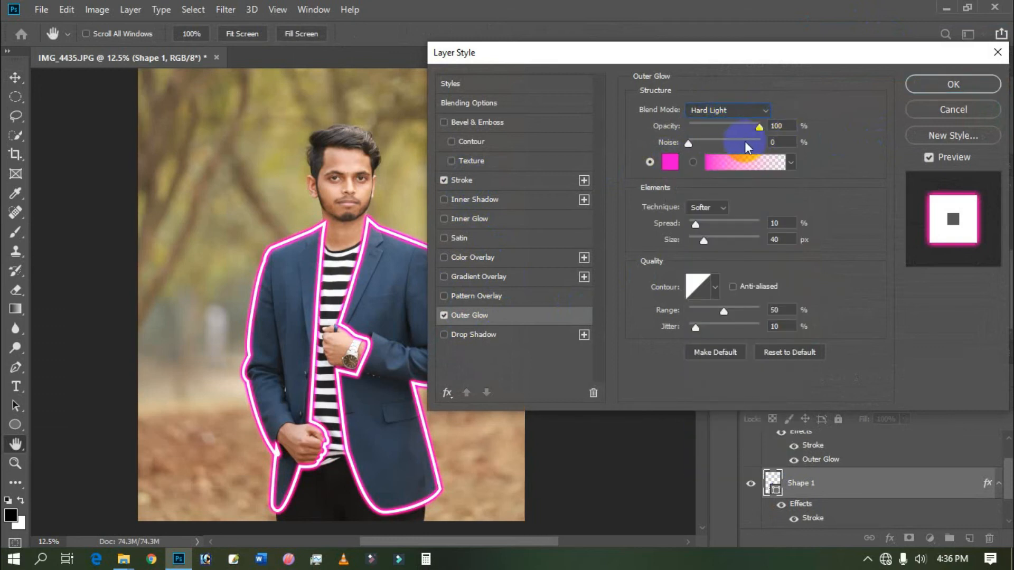
left_click(934, 84)
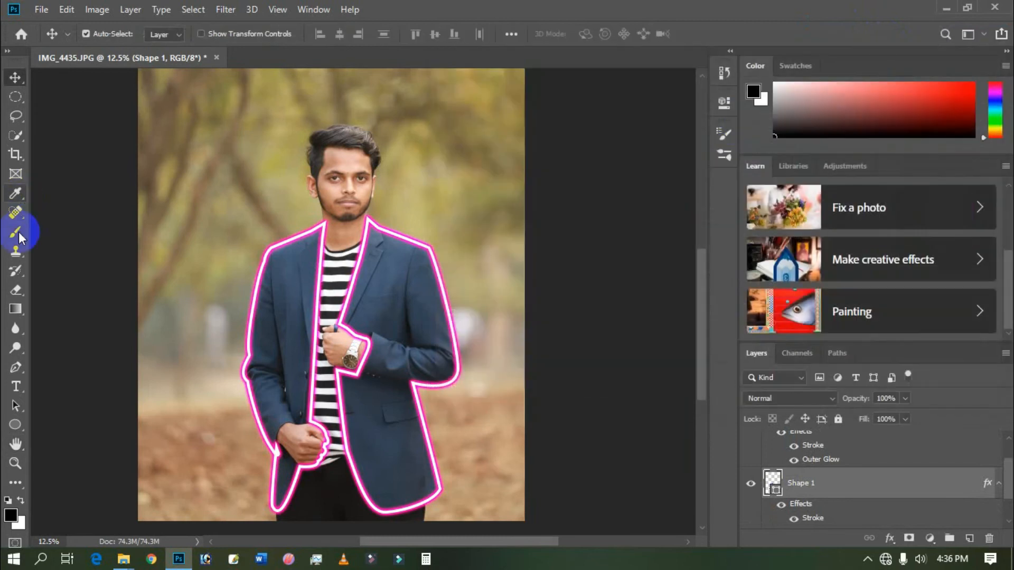
- Draw an unfilled ellipse with a 30 px blue stroke, about 1068 by 376 px, around the top of the man's head
left_click(16, 425)
left_click_drag(17, 423, 71, 454)
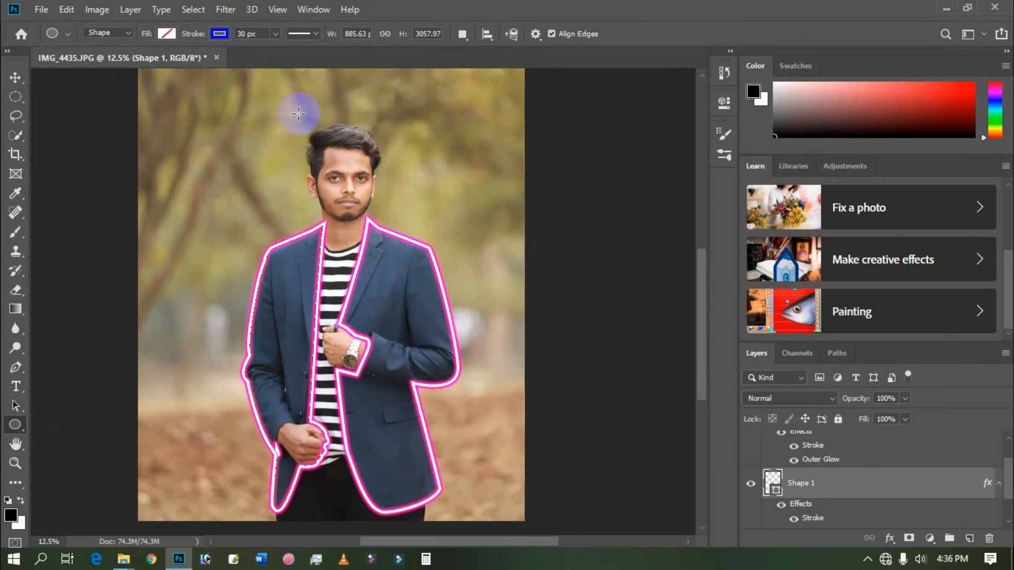
mouse_move(296, 112)
left_mouse_down()
mouse_move(383, 129)
mouse_move(395, 147)
left_mouse_up()
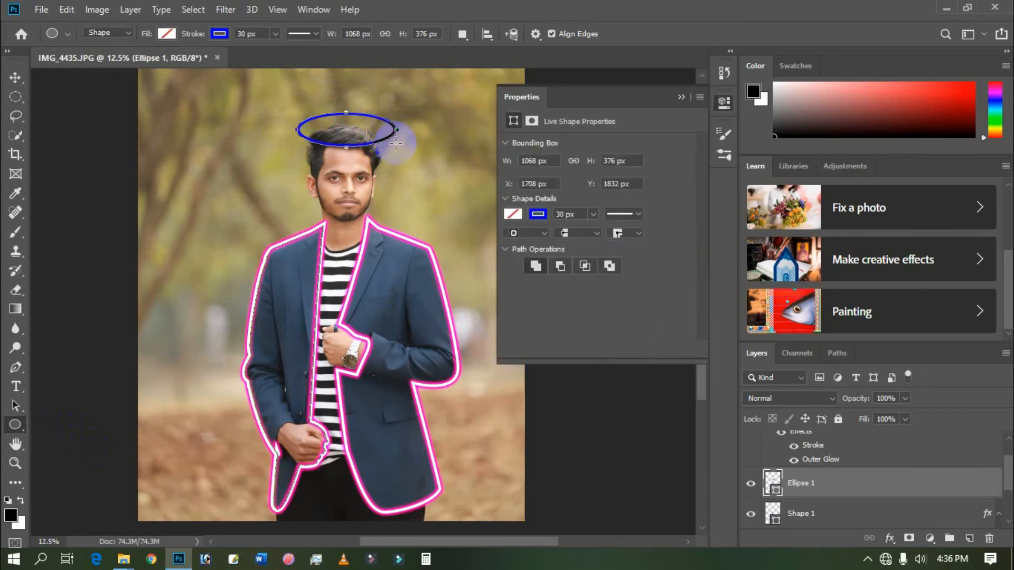
left_click(681, 96)
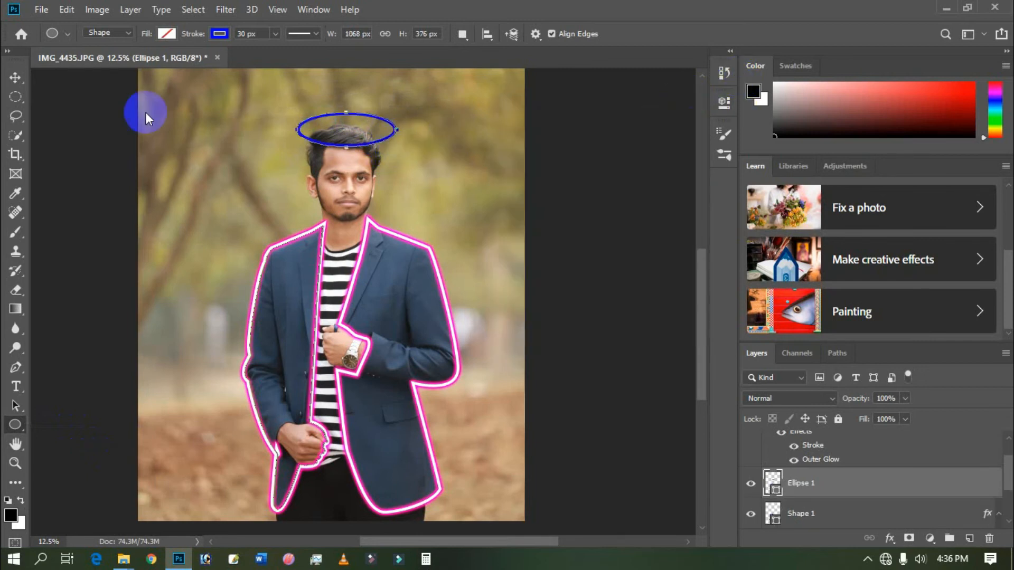
- Rasterize the Ellipse 1 shape layer for use with the Eraser tool
left_click_drag(16, 290, 63, 293)
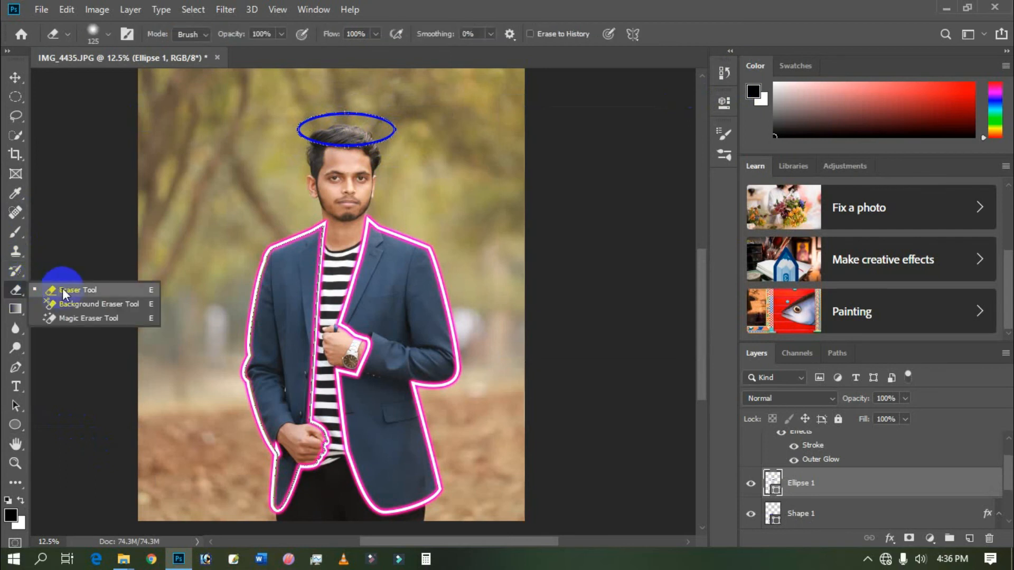
left_click(71, 294)
left_click(348, 142)
left_click(450, 220)
- Erase the front part of the blue ellipse where it crosses the man's hair, using the 125 px Eraser
left_click_drag(364, 152, 323, 132)
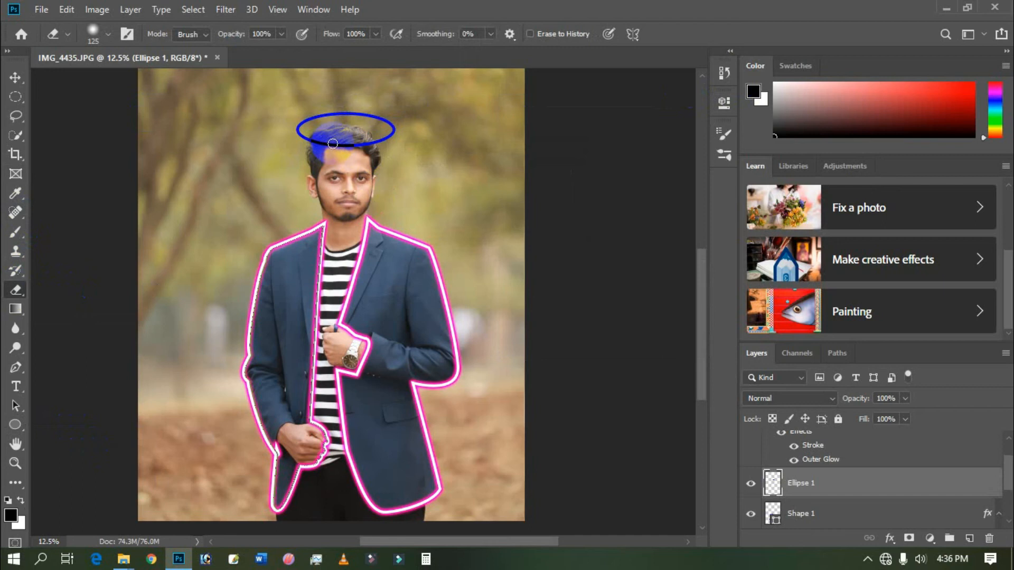
scroll(351, 150, "up", 3)
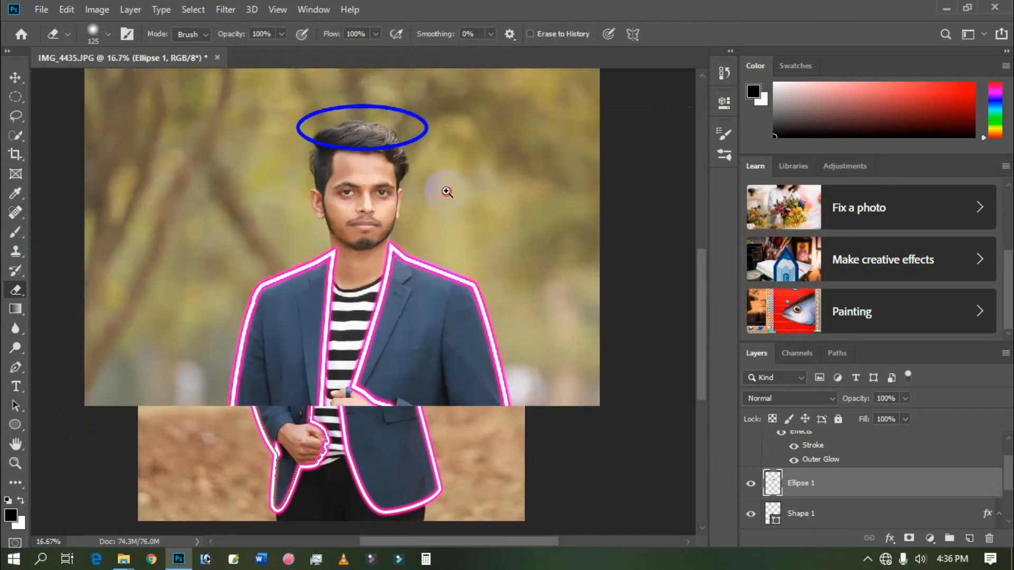
mouse_move(316, 150)
left_mouse_down()
mouse_move(385, 219)
mouse_move(399, 208)
left_mouse_up()
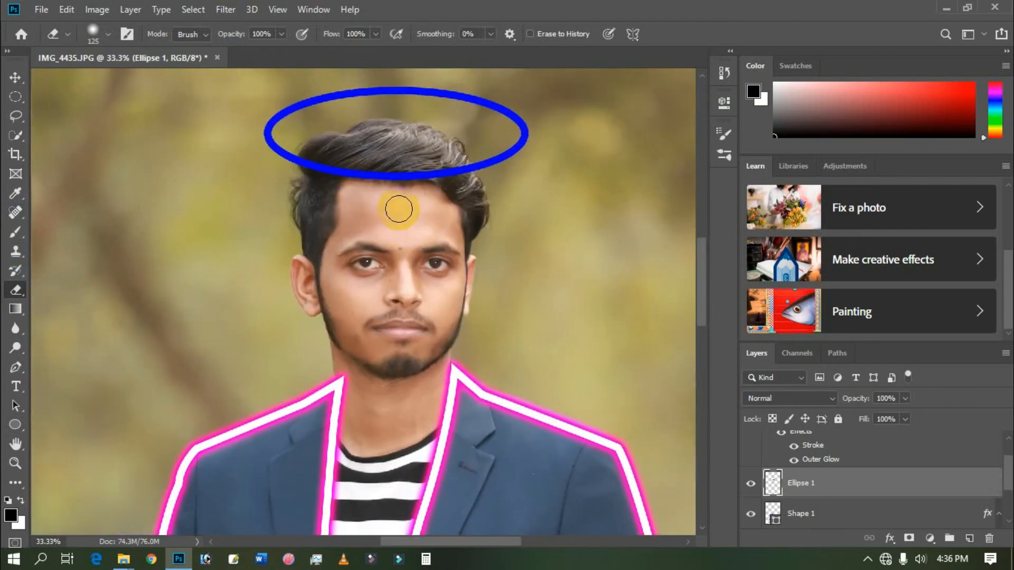
right_click(401, 208)
left_click(464, 175)
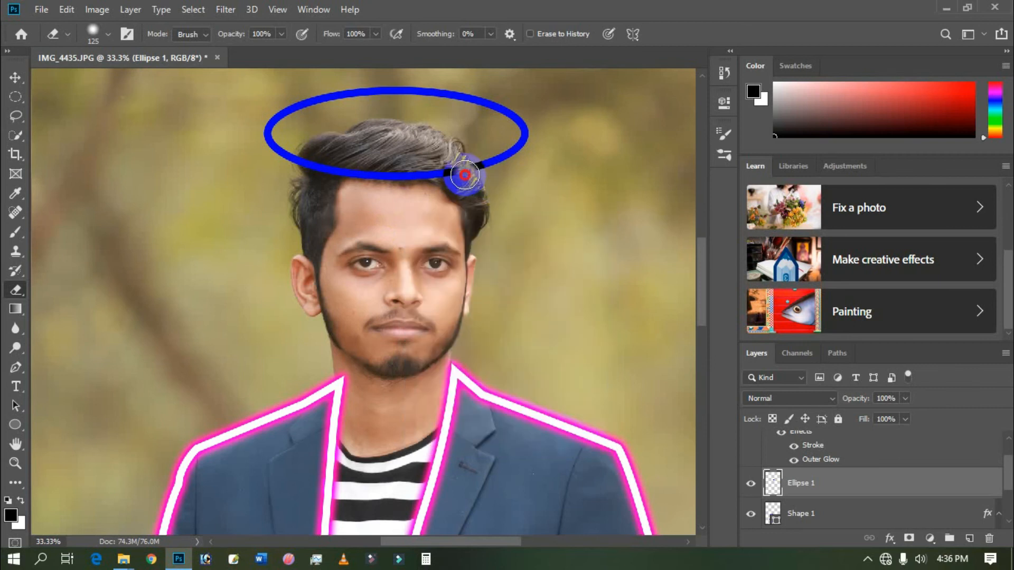
mouse_move(462, 173)
left_mouse_down()
mouse_move(317, 164)
mouse_move(339, 163)
left_mouse_up()
- Add a 100 px white Stroke layer style positioned inside to the Ellipse 1 layer
left_click(792, 483)
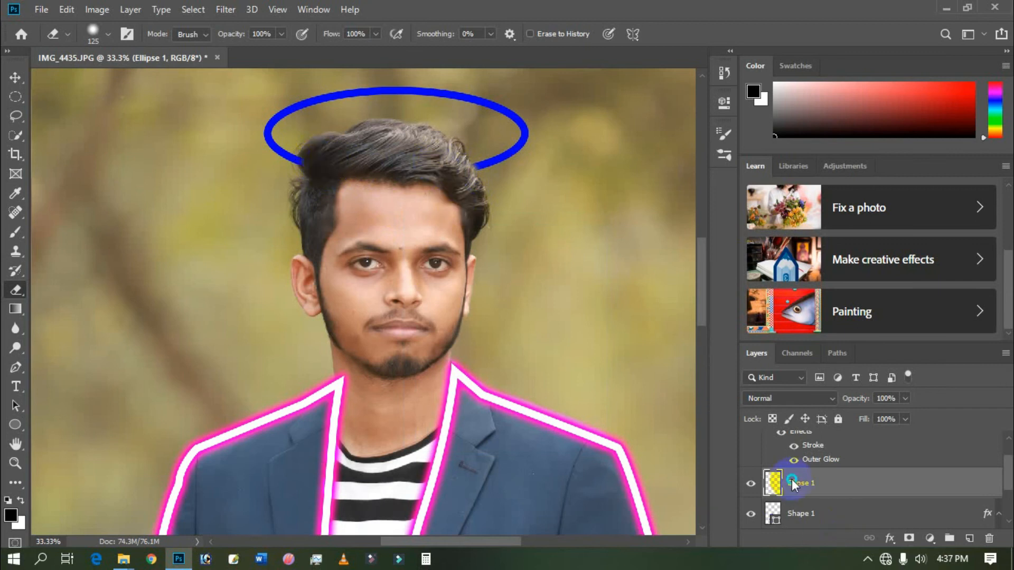
right_click(792, 483)
left_click(828, 27)
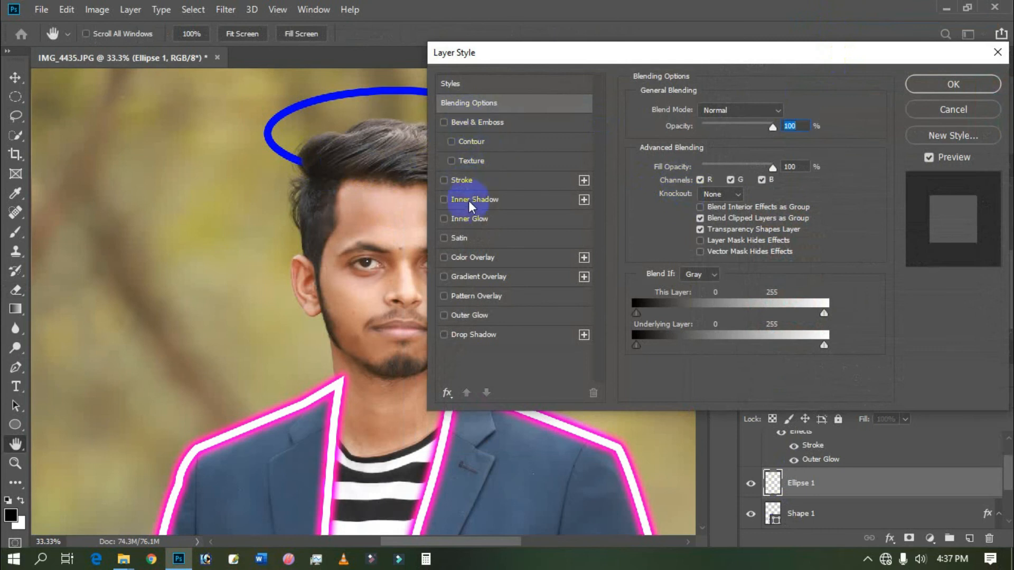
left_click(460, 180)
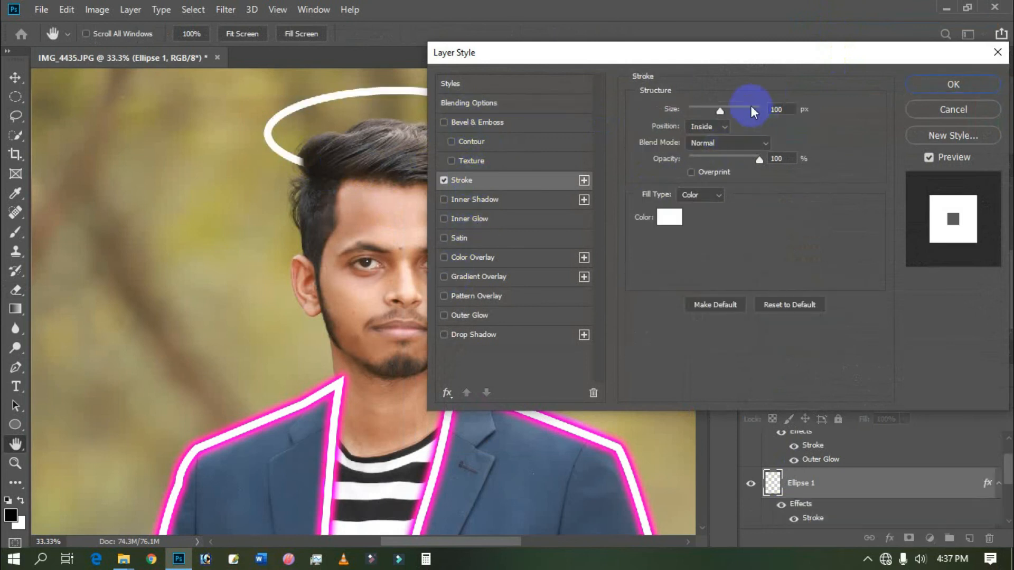
- Add a pink Hard Light Outer Glow at 100% opacity and 40 px size to Ellipse 1, adjust its spread, and apply the style
left_click(464, 315)
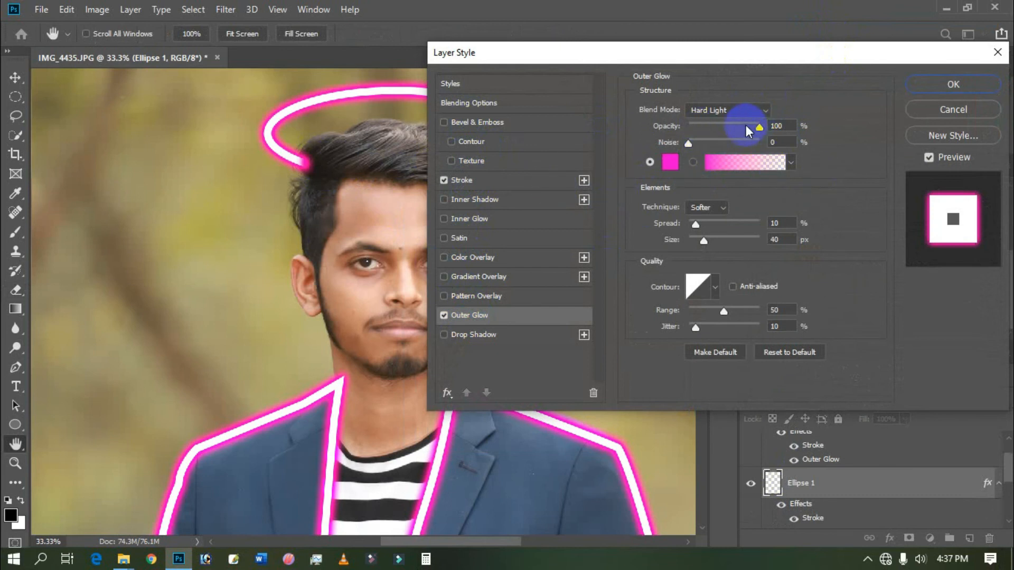
left_click(727, 113)
left_click(730, 119)
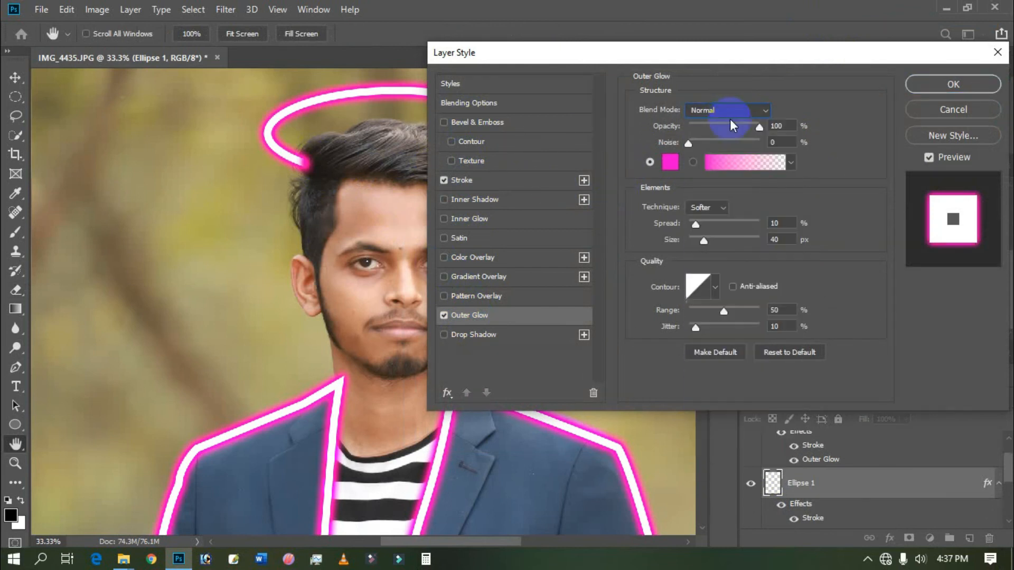
left_click(727, 112)
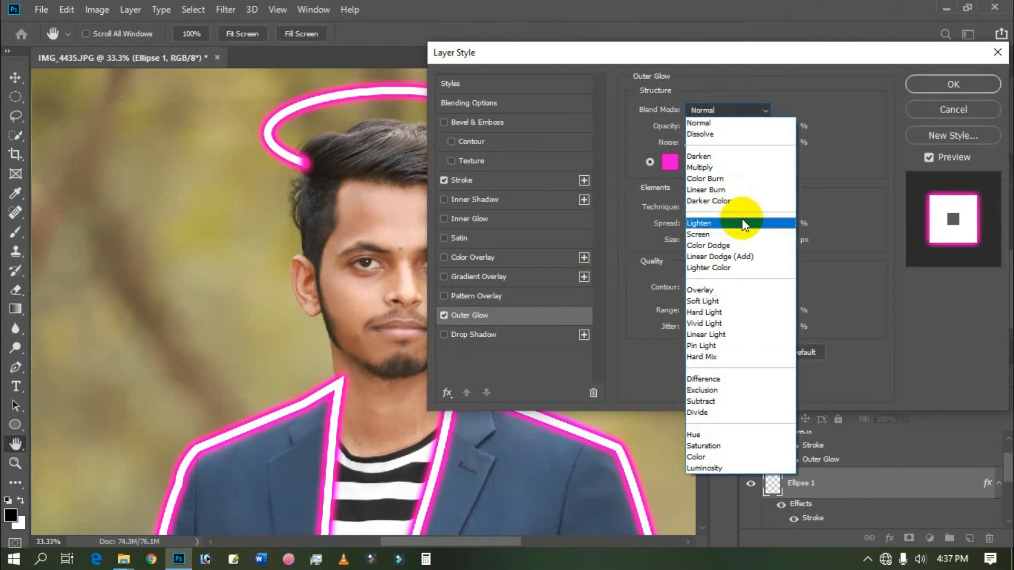
left_click(710, 316)
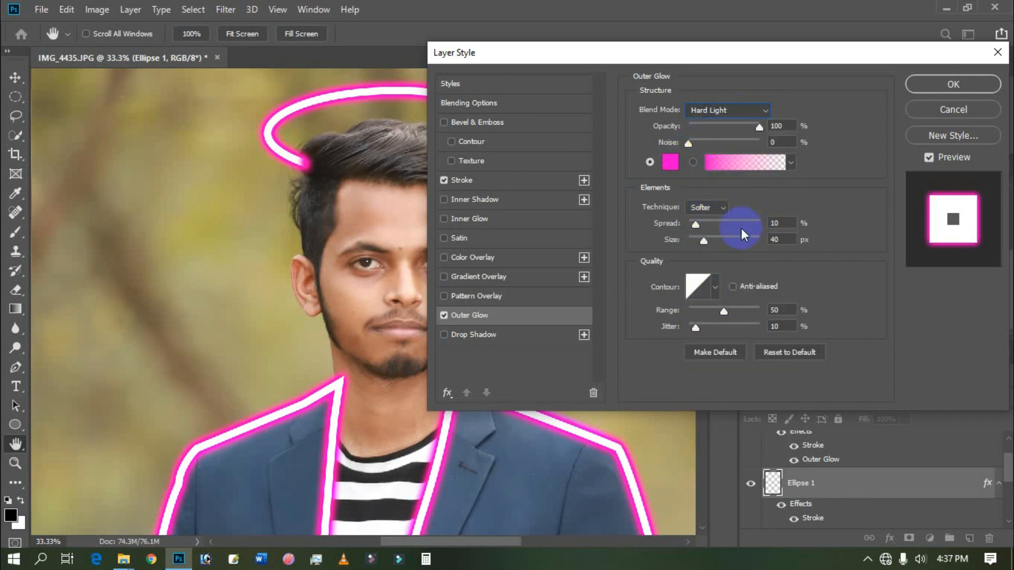
left_click_drag(696, 224, 697, 227)
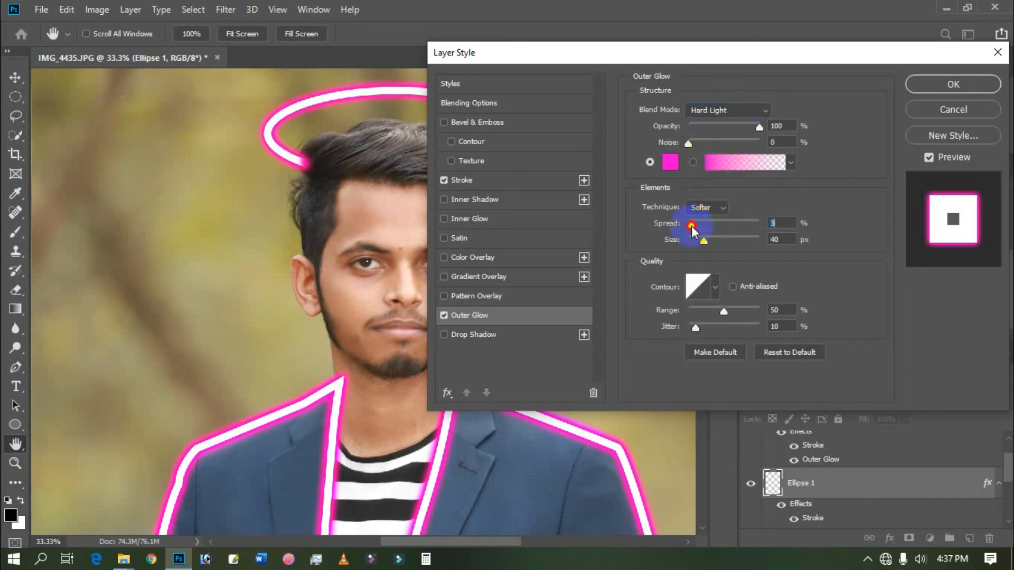
left_click(955, 84)
- Erase the glowing ends of the halo that overlap the hair on both sides of the man's head
key("e")
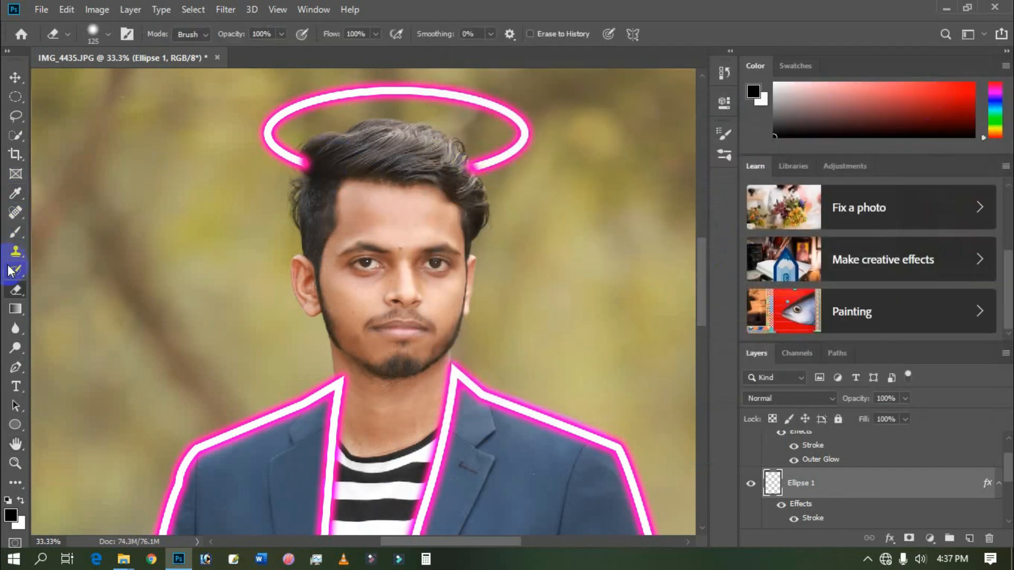
left_click(314, 167)
left_click_drag(310, 162, 457, 172)
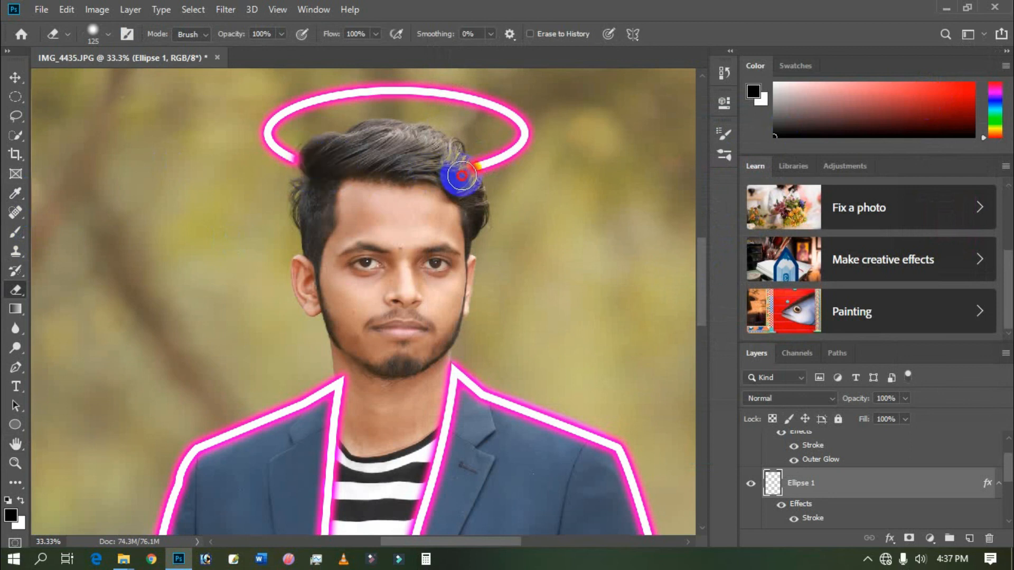
- Examine the neon blazer outline and the halo on the whole photo and close up
key("ctrl+minus")
key("ctrl+minus")
key("ctrl+minus")
key("ctrl+minus")
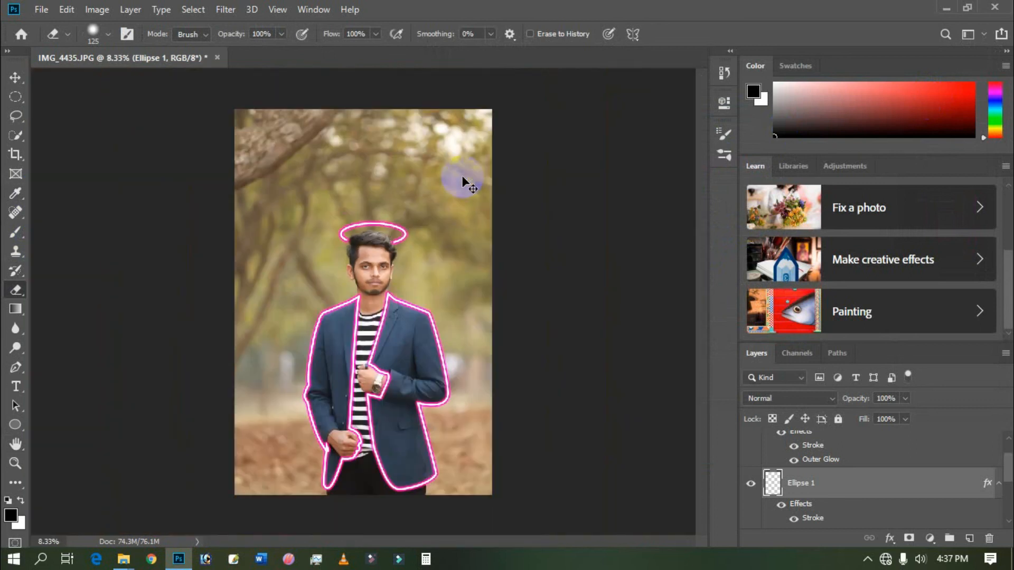
left_click(16, 78)
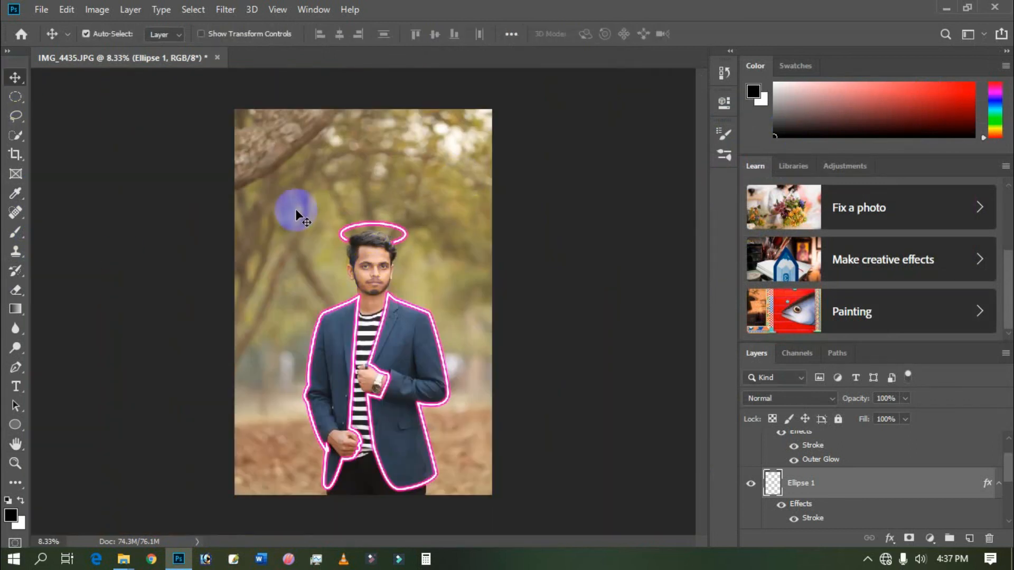
scroll(411, 353, "up", 1)
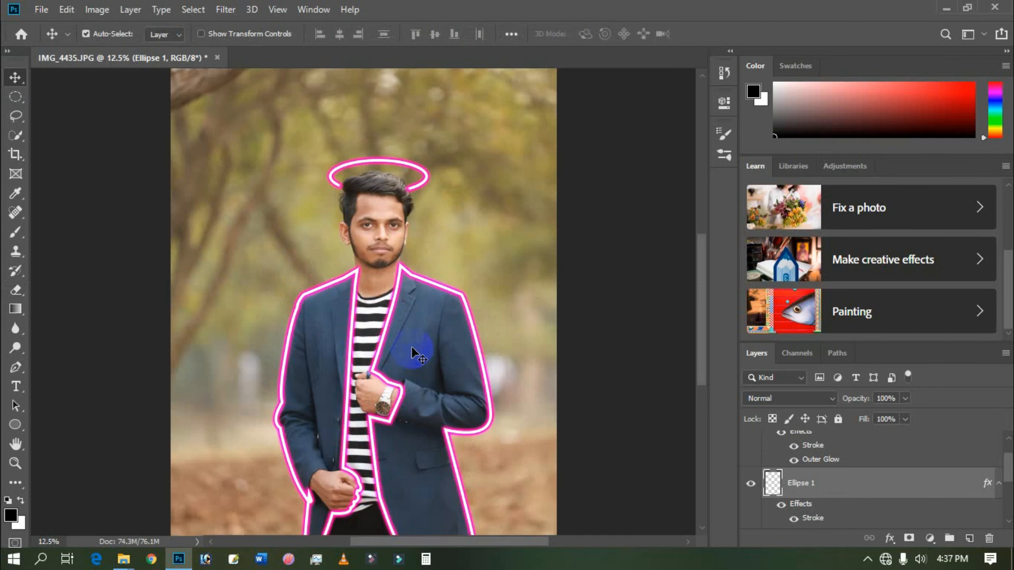
left_click_drag(432, 357, 446, 324)
scroll(443, 330, "down", 1)
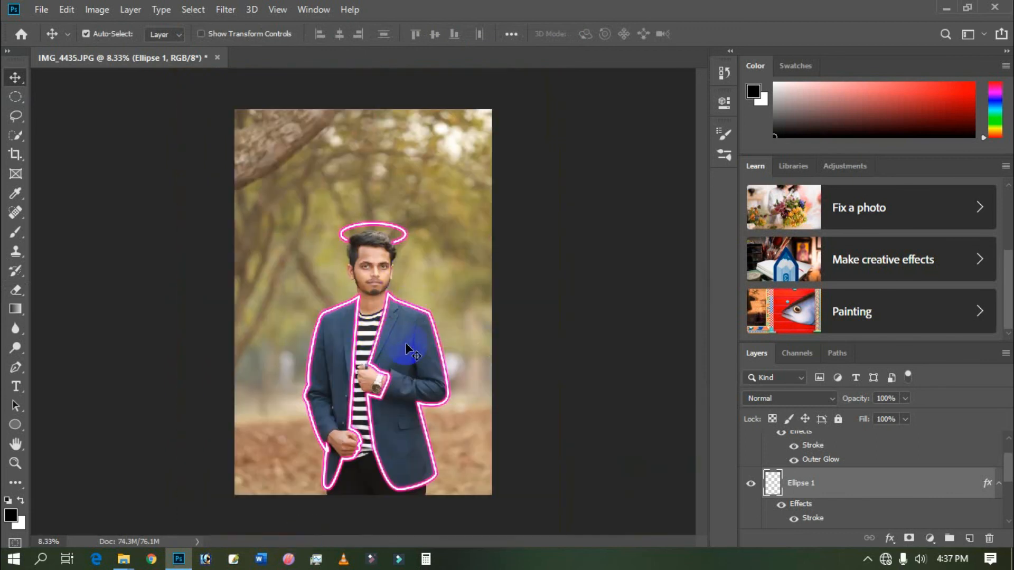
left_click(391, 322, "ctrl")
left_click_drag(414, 370, 431, 338)
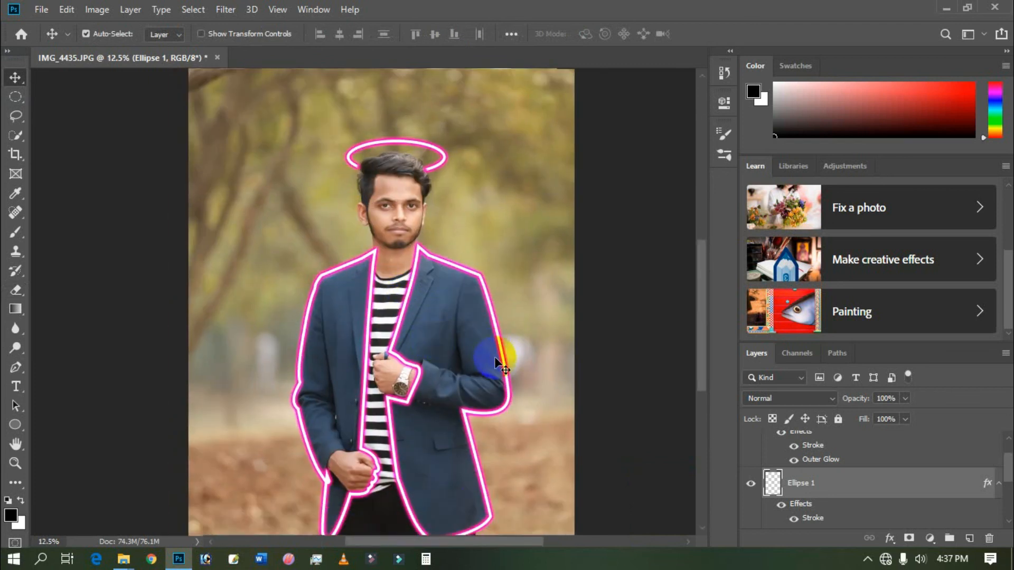
key("ctrl+minus")
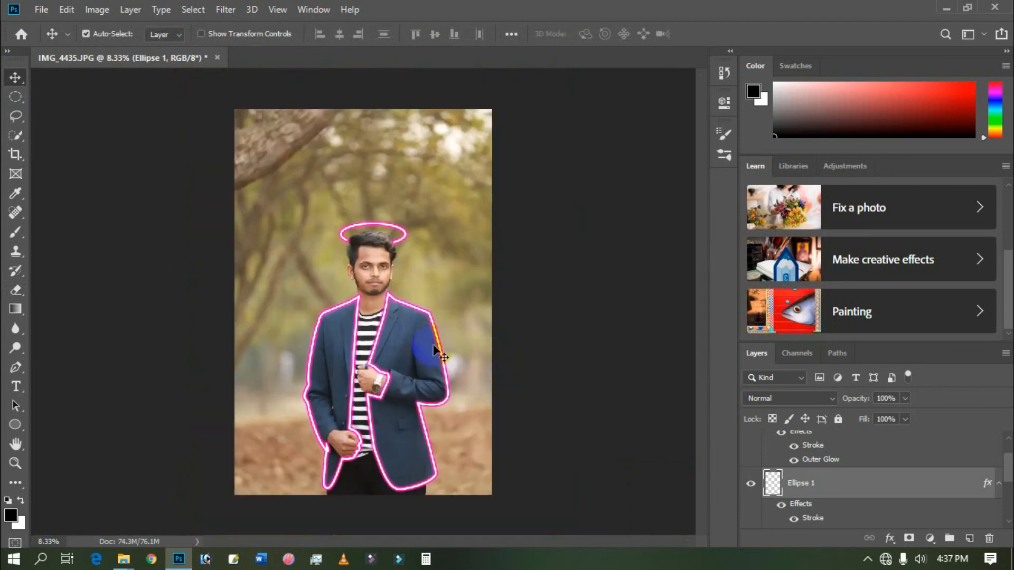